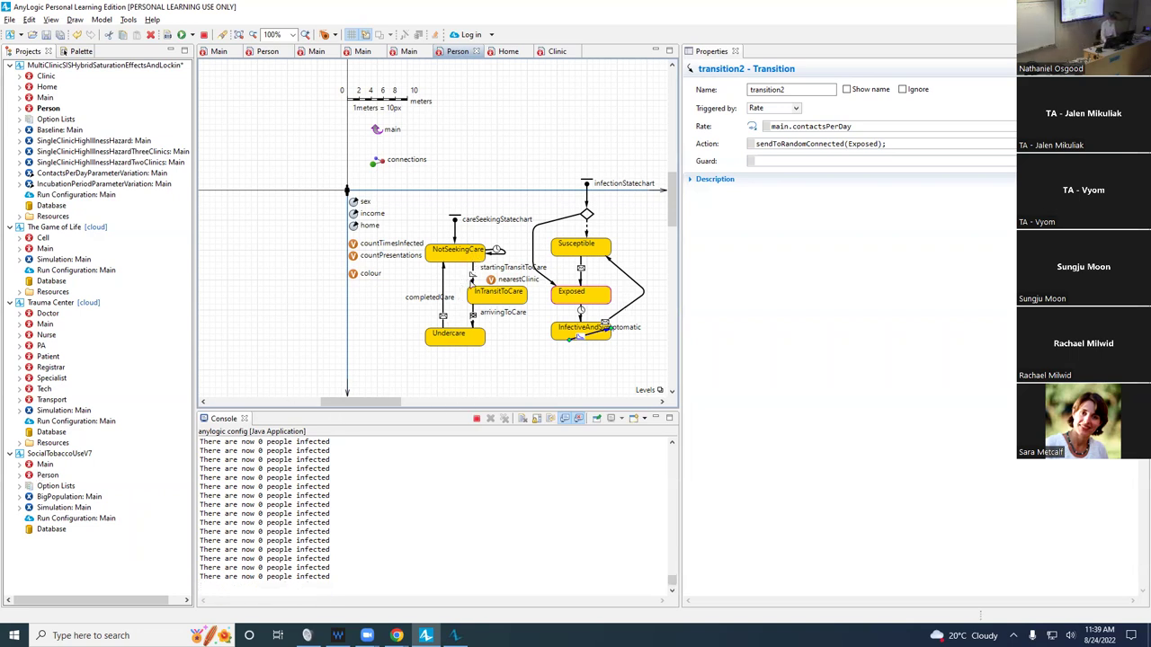
# Inspect the care-seeking statechart in Person, from NotSeekingCare through startingTransitToCare and InTransitToCare to the arrivingToCare transition's action code.
pyautogui.click(464, 257)
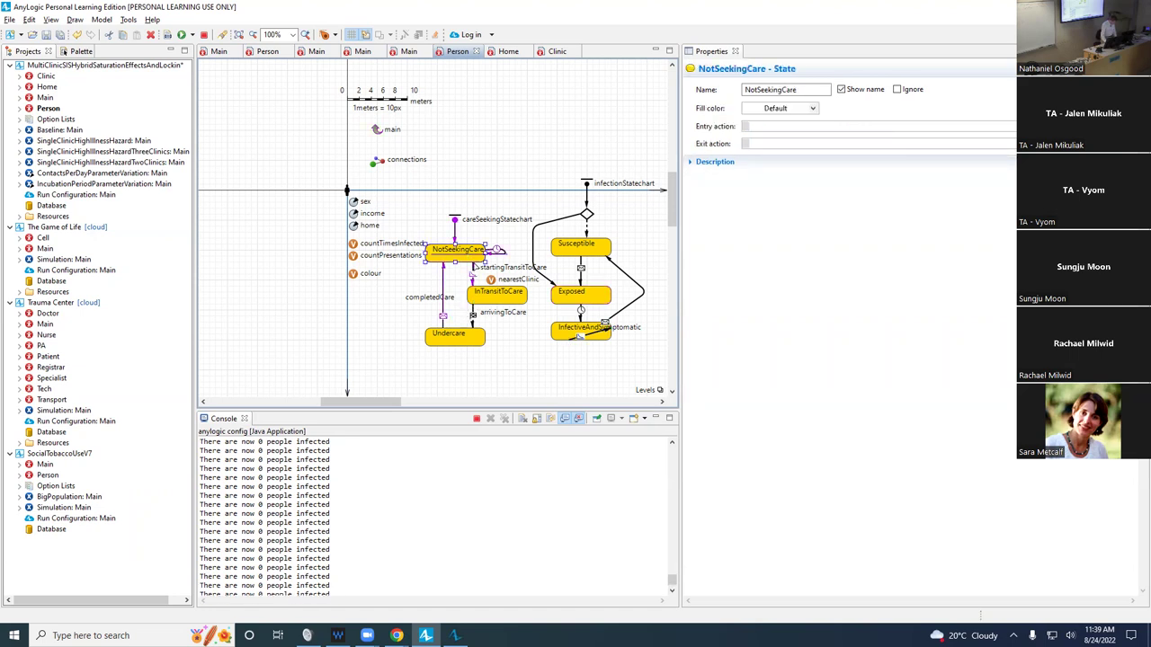
pyautogui.click(475, 266)
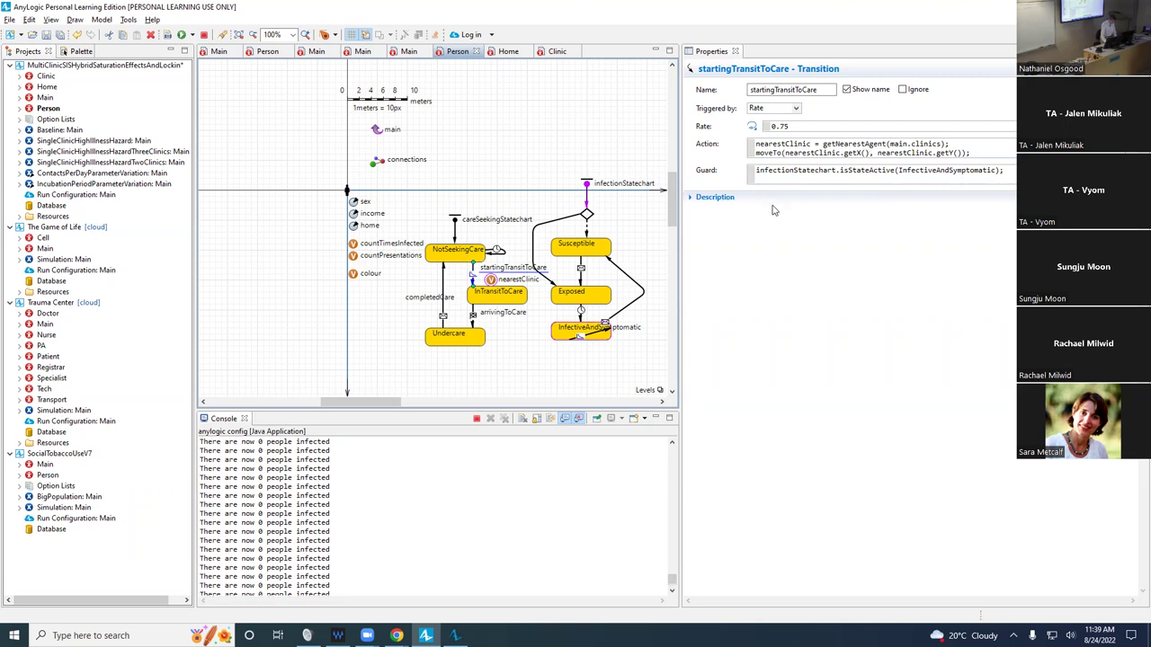
pyautogui.click(476, 298)
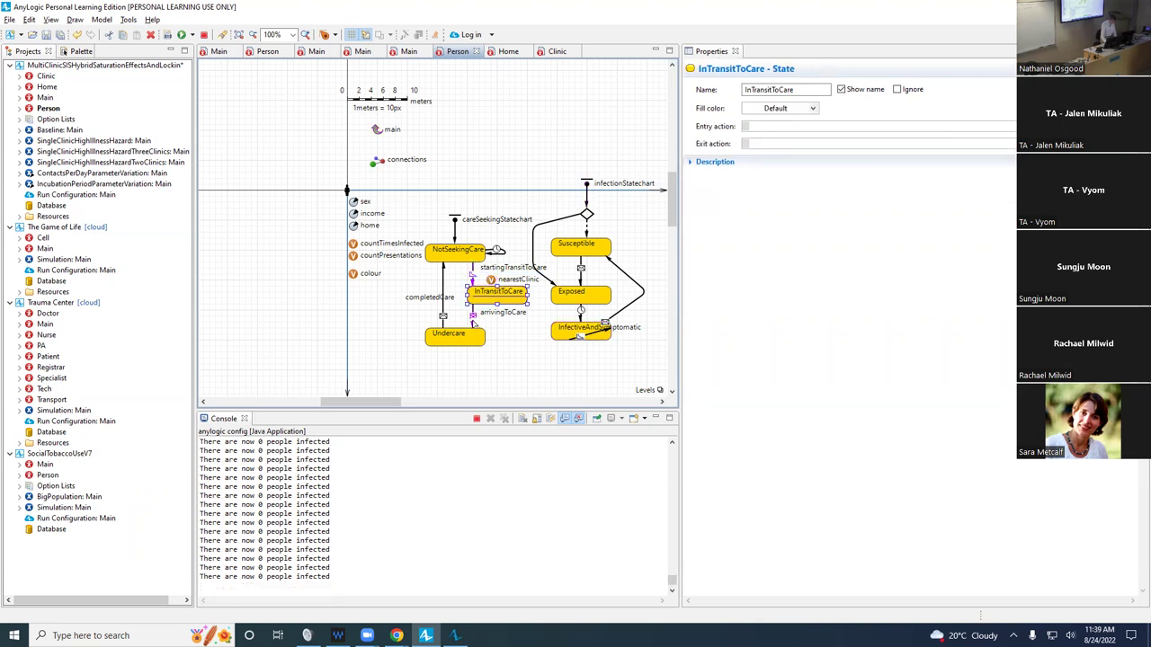
pyautogui.click(472, 315)
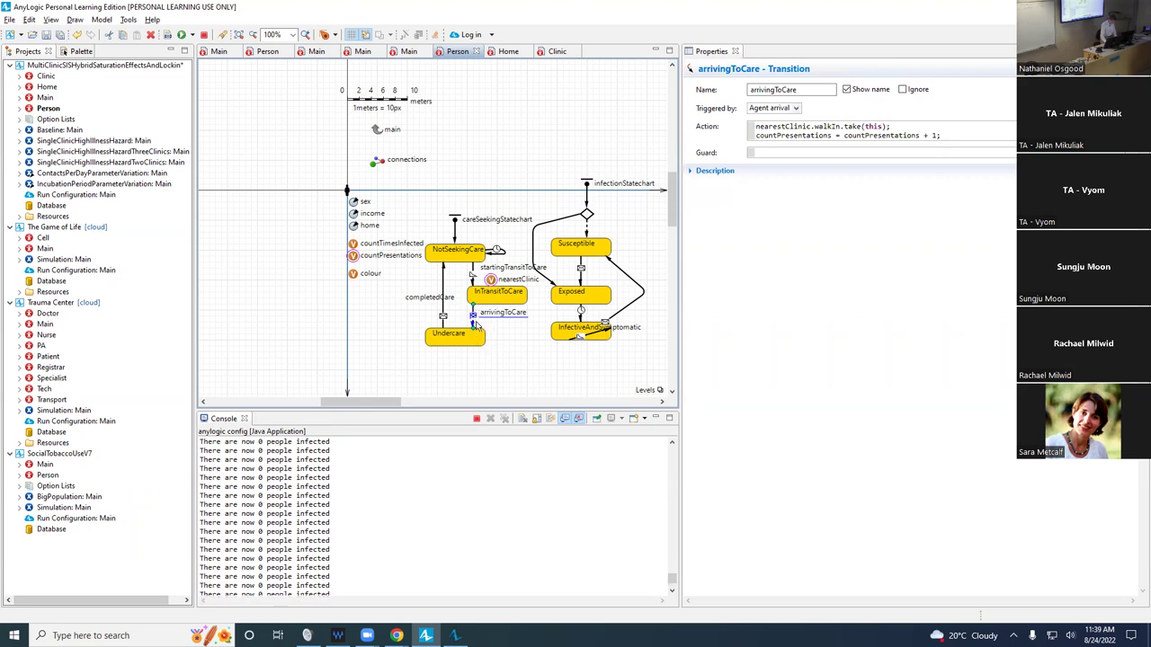
pyautogui.moveTo(900, 125); pyautogui.dragTo(735, 126)
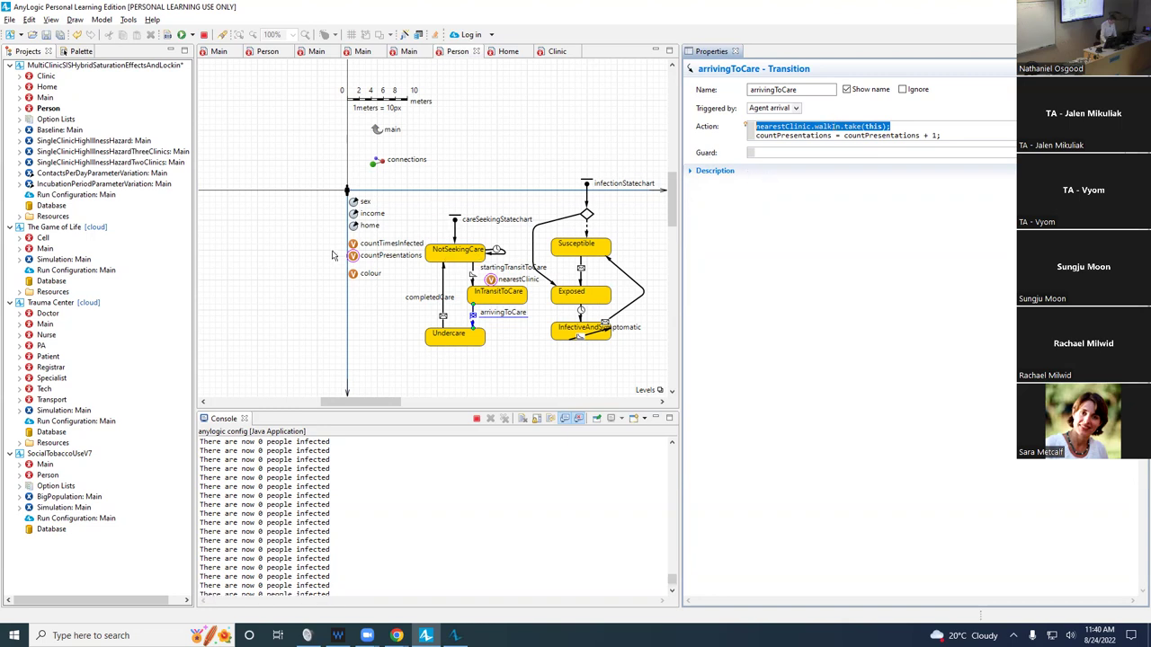
# Open the Clinic agent type's process flowchart and terminate the running simulation.
pyautogui.doubleClick(44, 77)
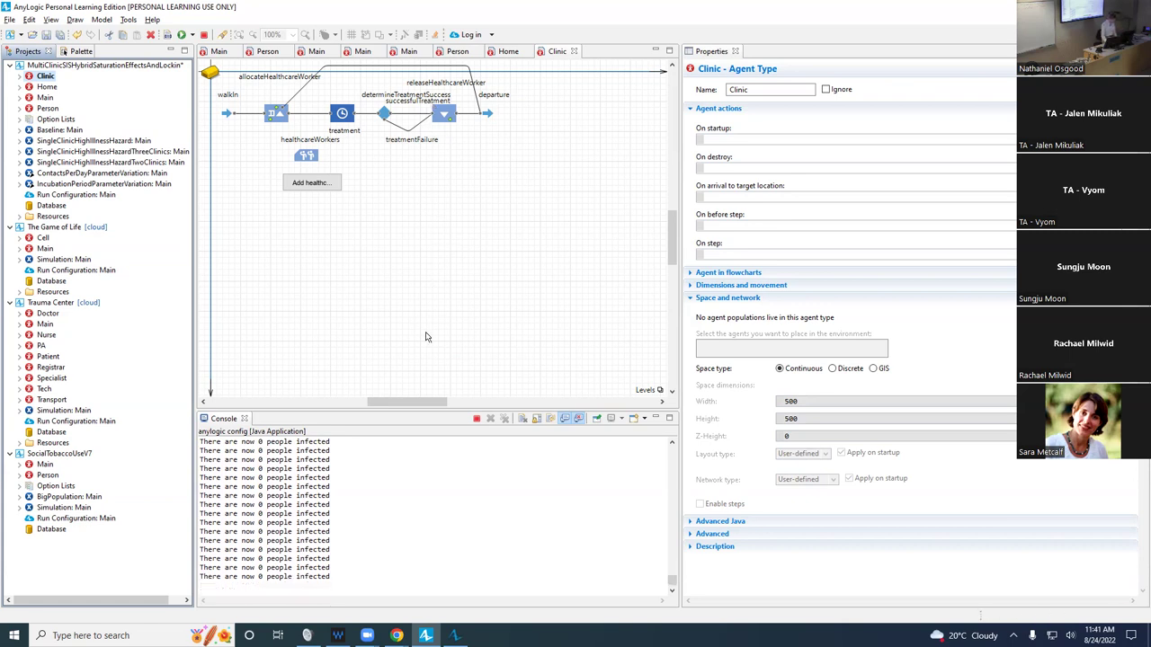
pyautogui.click(474, 420)
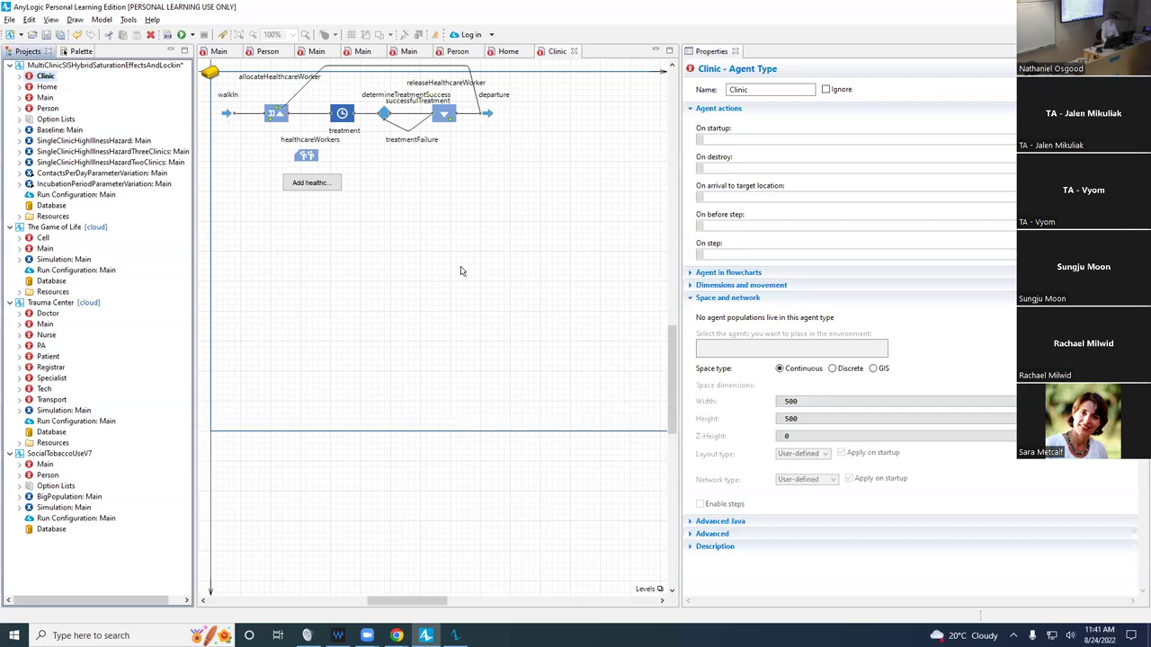
# Switch to Chrome and bring up the "5 Compelling Health Hybrid Model Patterns" slide in the Hands on Hybrid Modeling v4 presentation.
pyautogui.hotkey('alt', 'Tab')
pyautogui.hotkey('alt', 'Tab')
pyautogui.press('Tab')
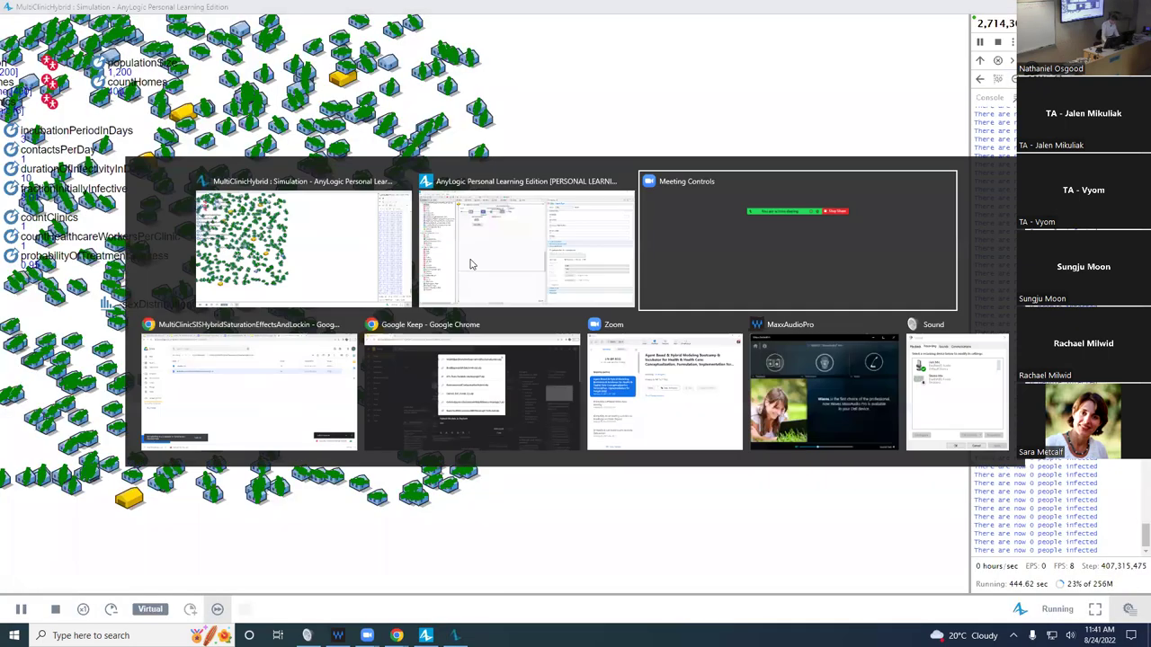
pyautogui.press('Tab')
pyautogui.press('Tab')
pyautogui.hotkey('shift', 'Tab')
pyautogui.hotkey('alt', 'Tab')
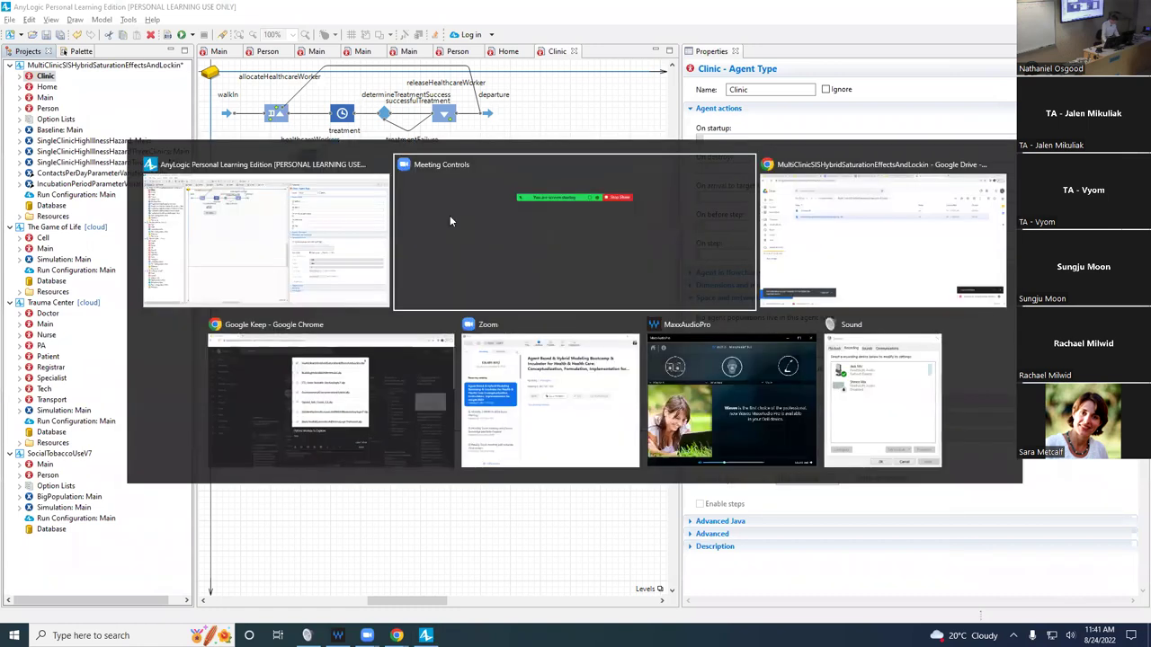
pyautogui.hotkey('alt', 'Tab')
pyautogui.press('Tab')
pyautogui.press('Tab')
pyautogui.hotkey('shift', 'Tab')
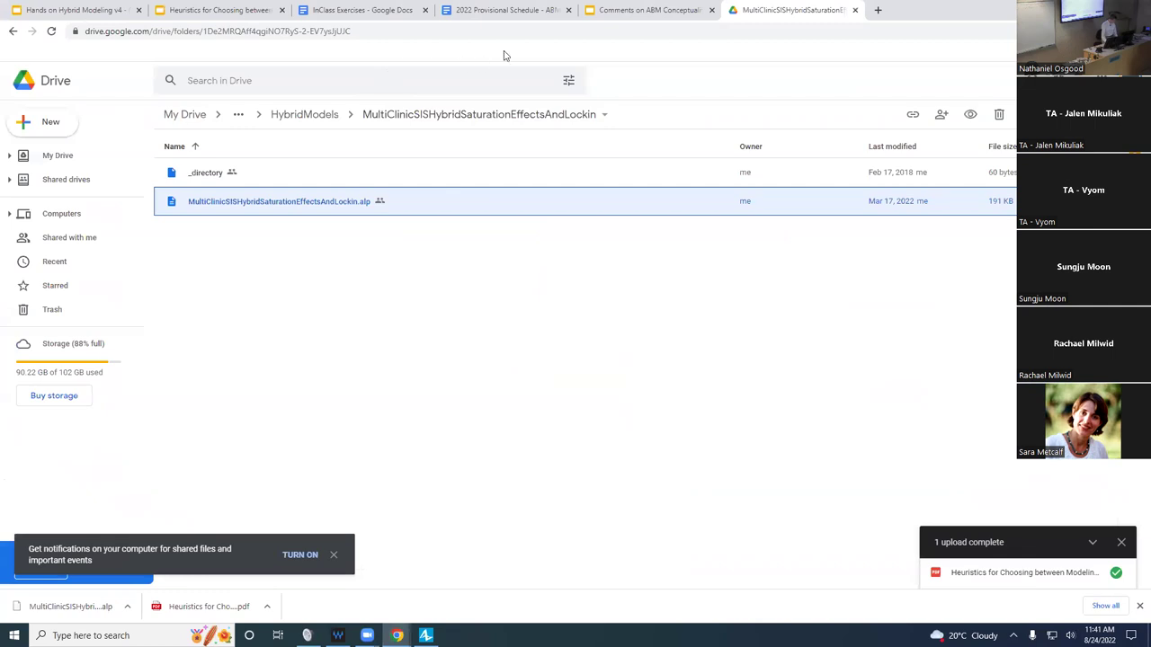
pyautogui.click(611, 9)
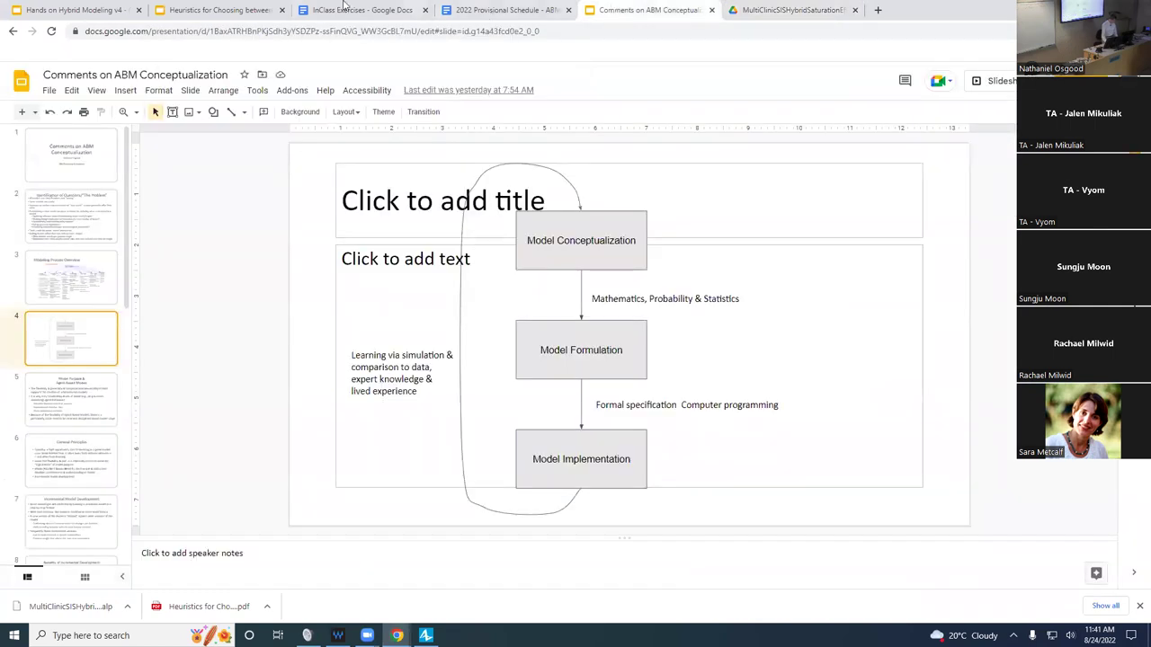
pyautogui.click(258, 7)
pyautogui.click(95, 9)
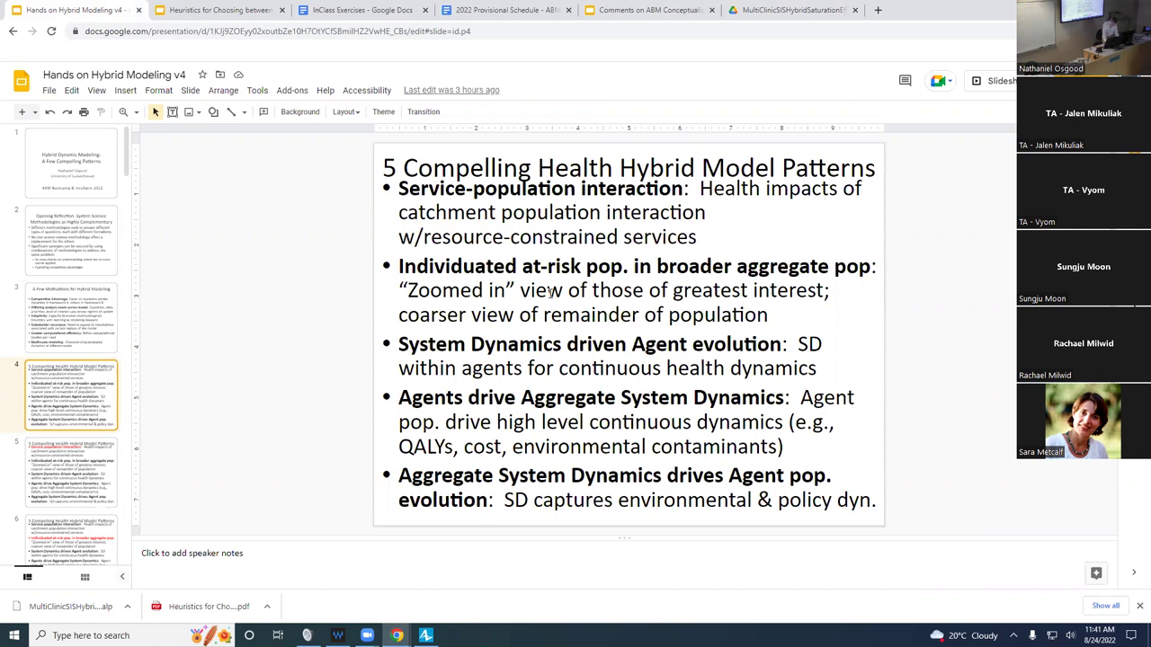
# Return to AnyLogic and examine the Clinic's determineTreatmentSuccess block, including its probability expression and both exit actions.
pyautogui.hotkey('alt', 'Tab')
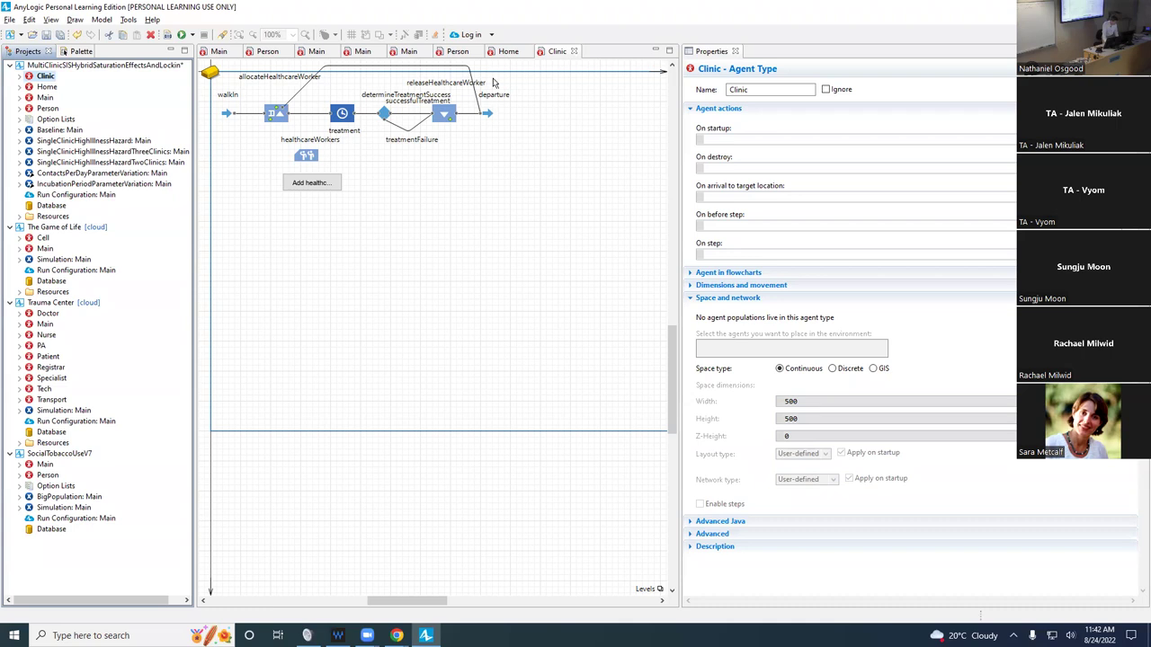
pyautogui.click(387, 114)
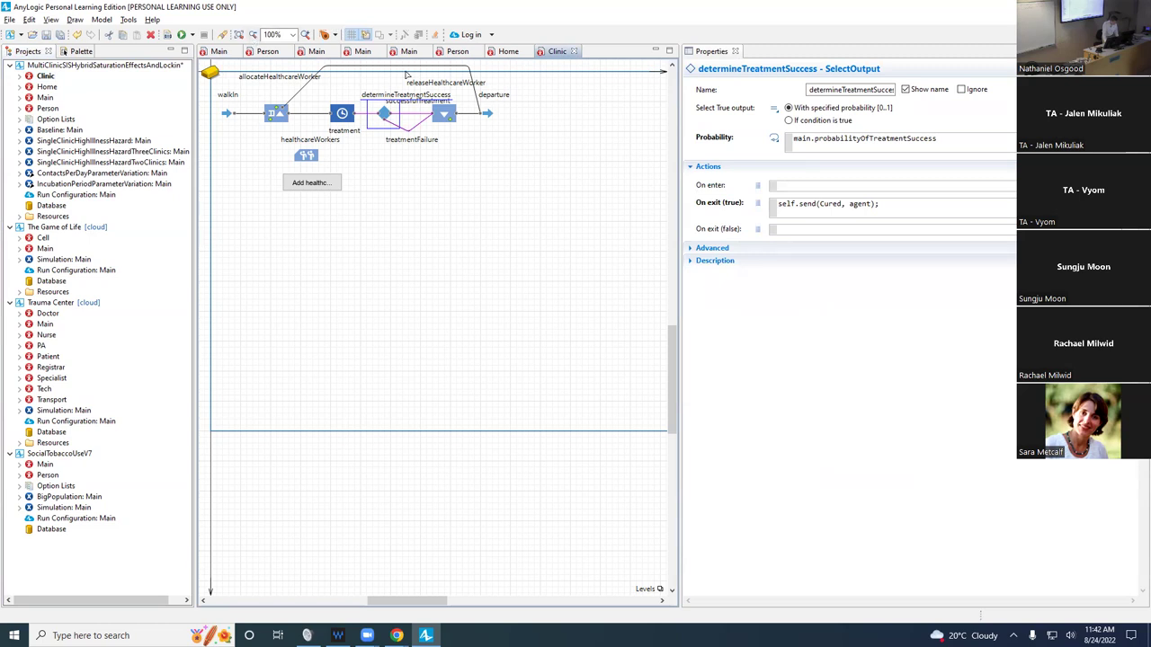
pyautogui.click(781, 205)
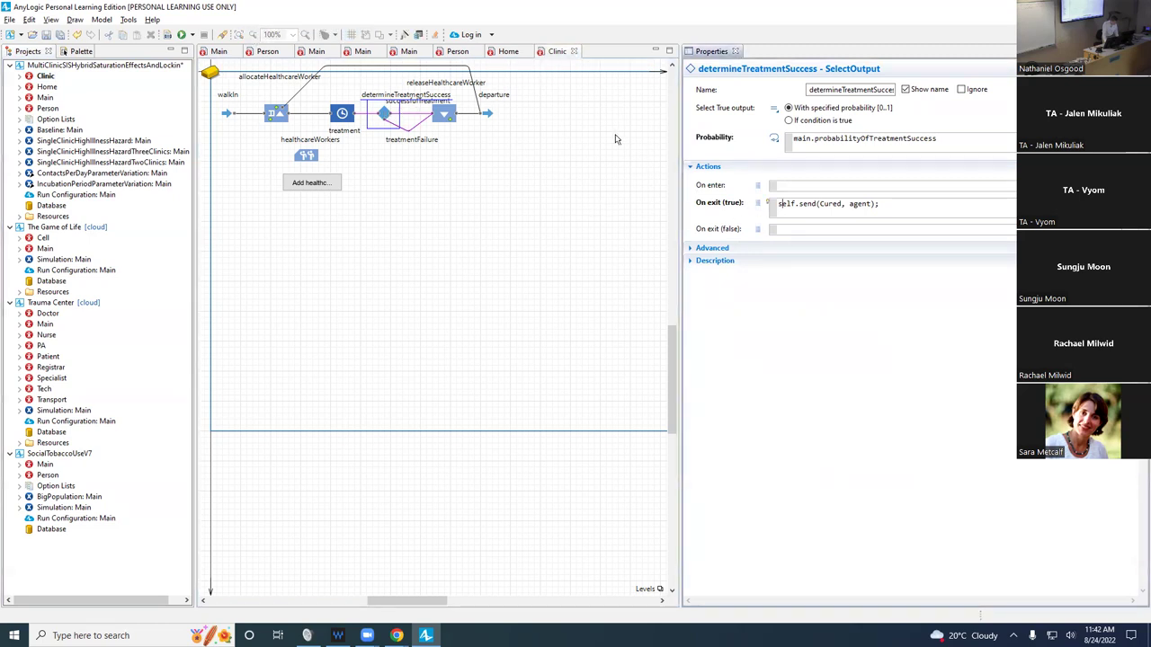
pyautogui.click(384, 116)
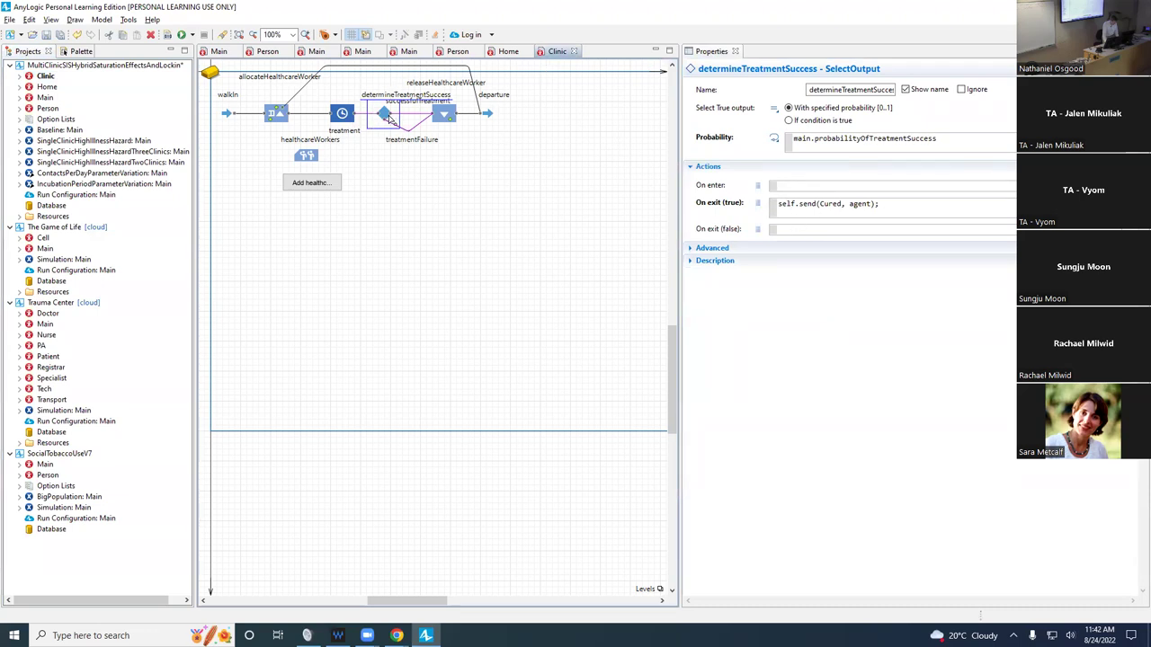
pyautogui.moveTo(976, 144); pyautogui.dragTo(819, 141)
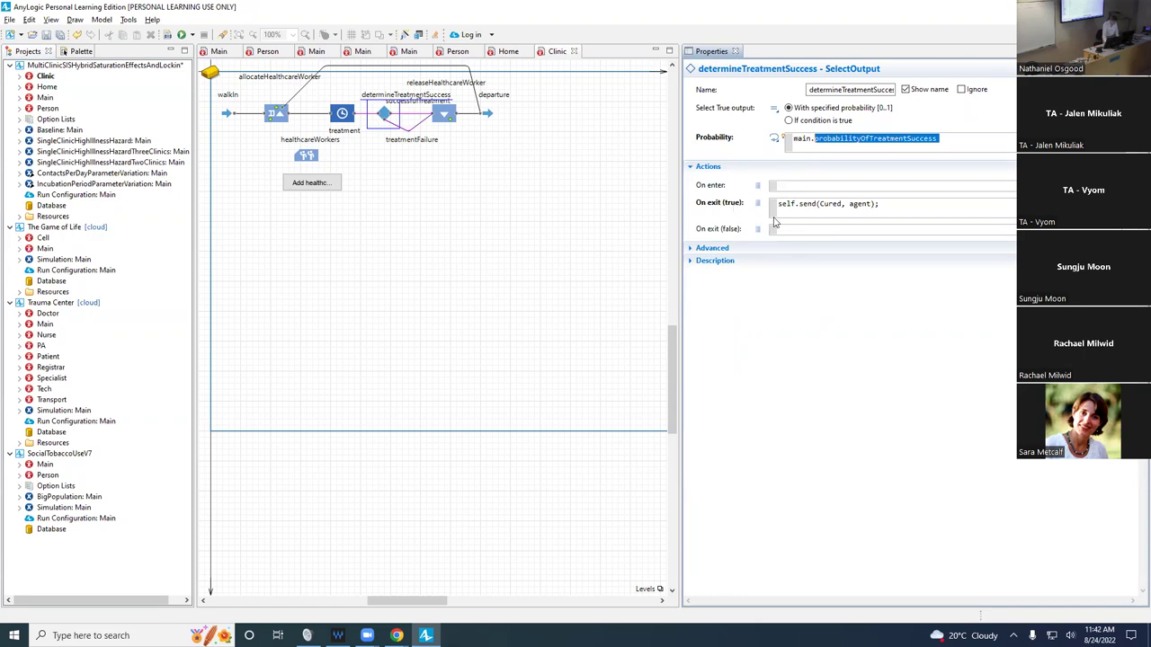
pyautogui.click(876, 210)
pyautogui.hotkey('ctrl', 'a')
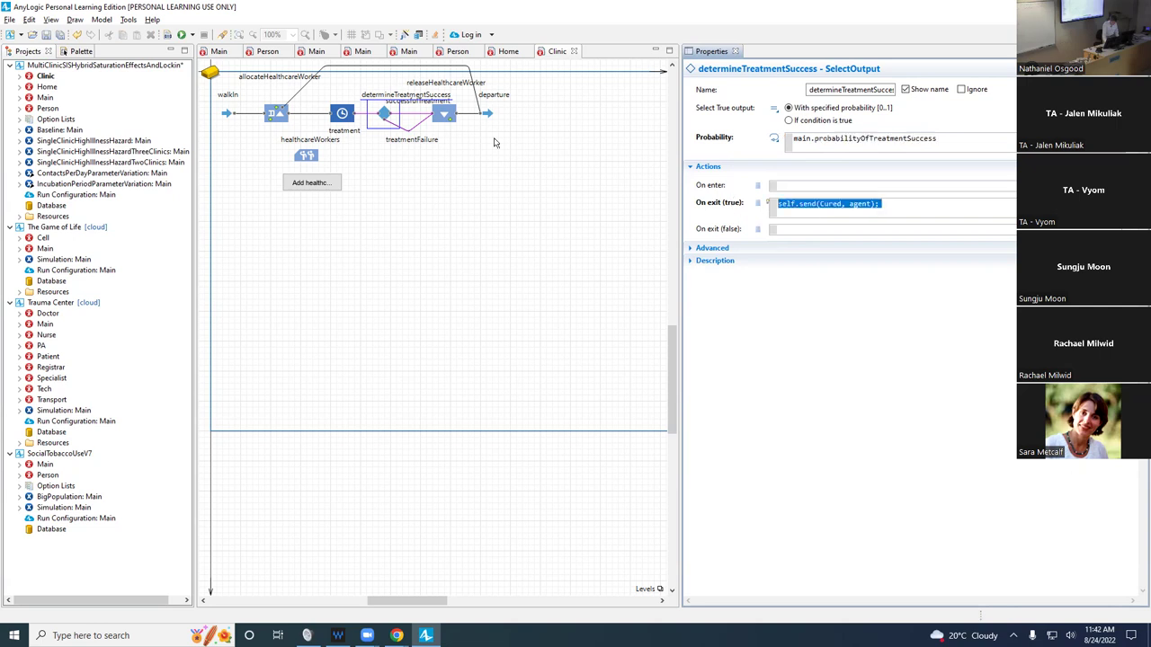
pyautogui.click(786, 229)
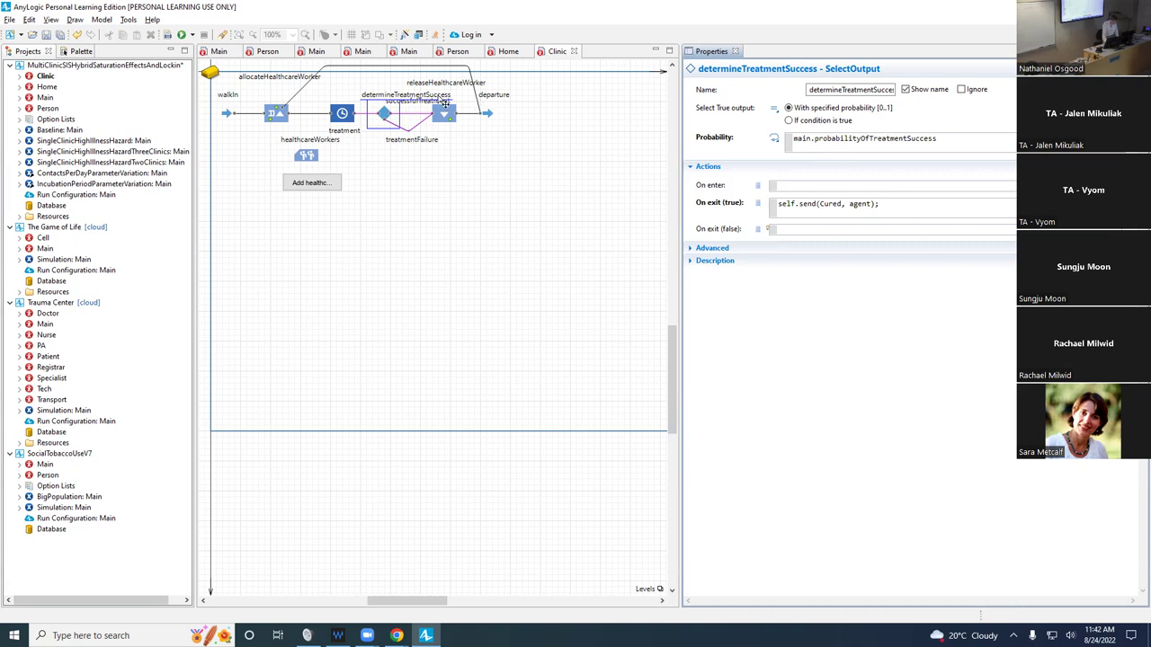
# Go to the Person agent type and inspect the message trigger of the transition from InfectiveAndSymptomatic back to Susceptible.
pyautogui.click(507, 53)
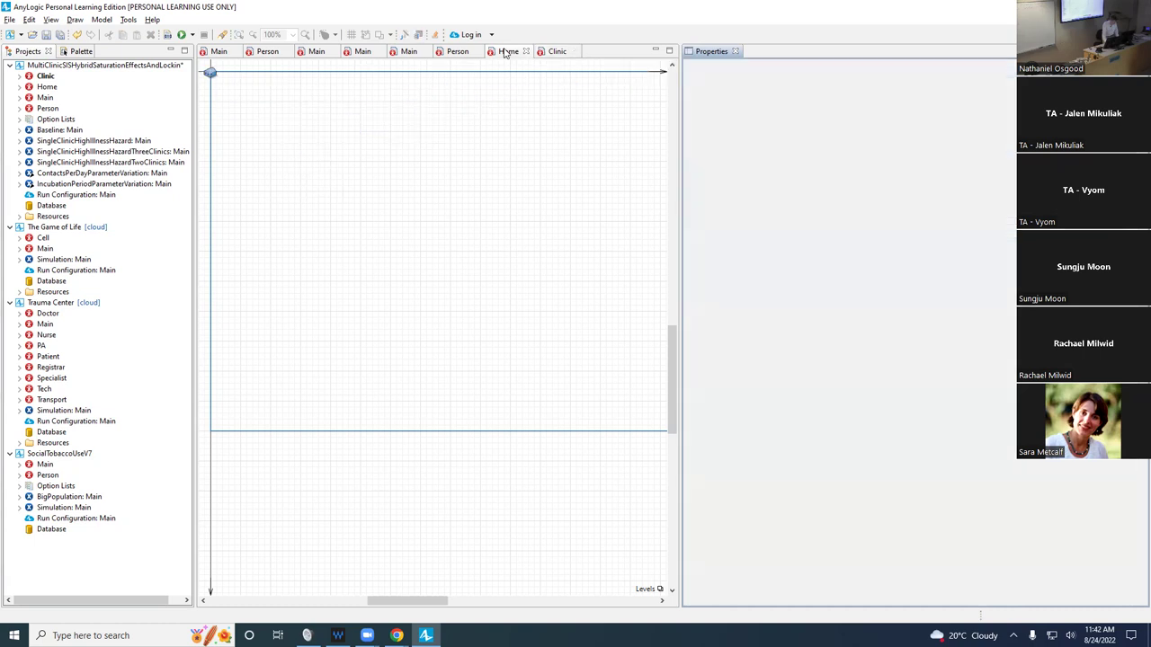
pyautogui.click(458, 52)
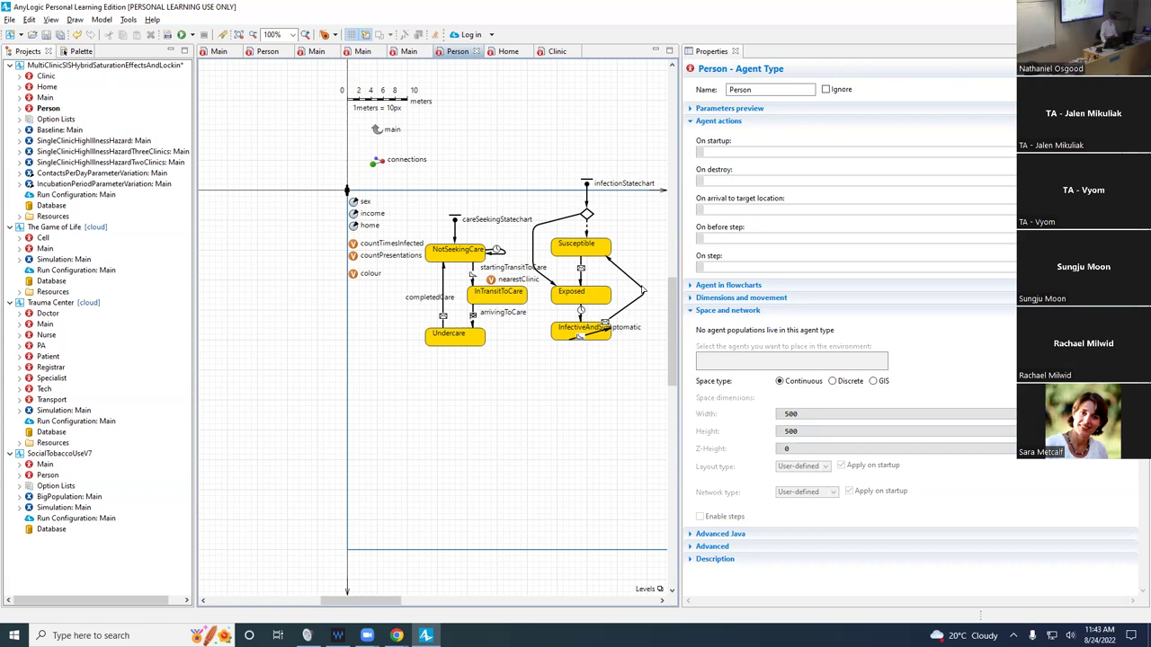
pyautogui.click(644, 290)
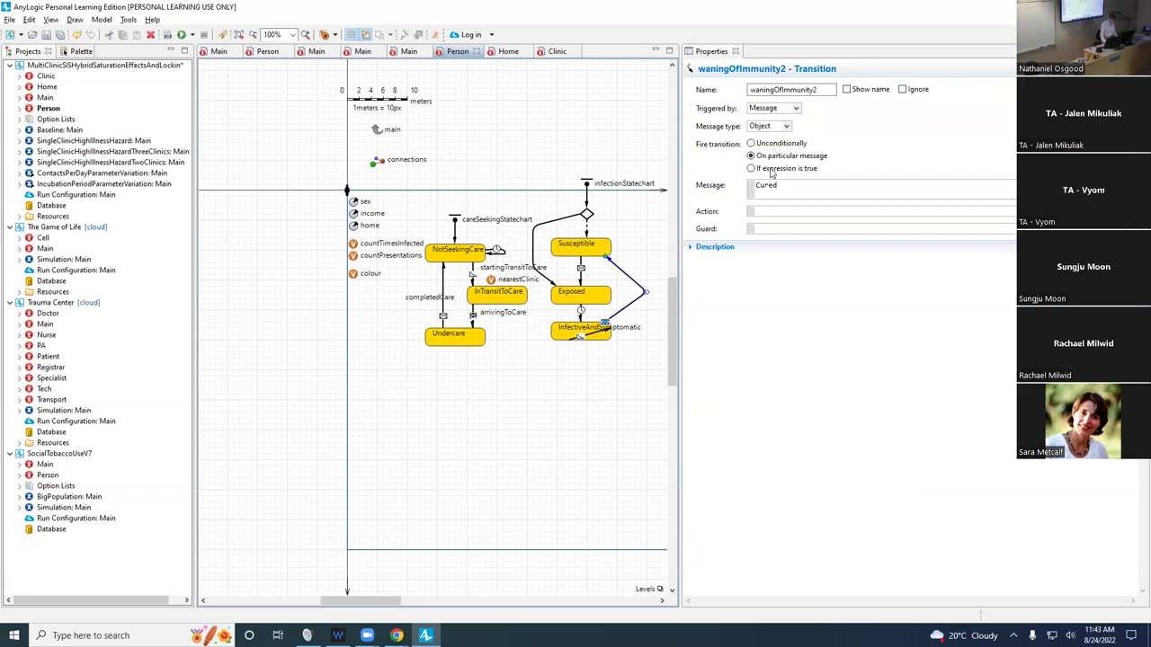
pyautogui.click(787, 192)
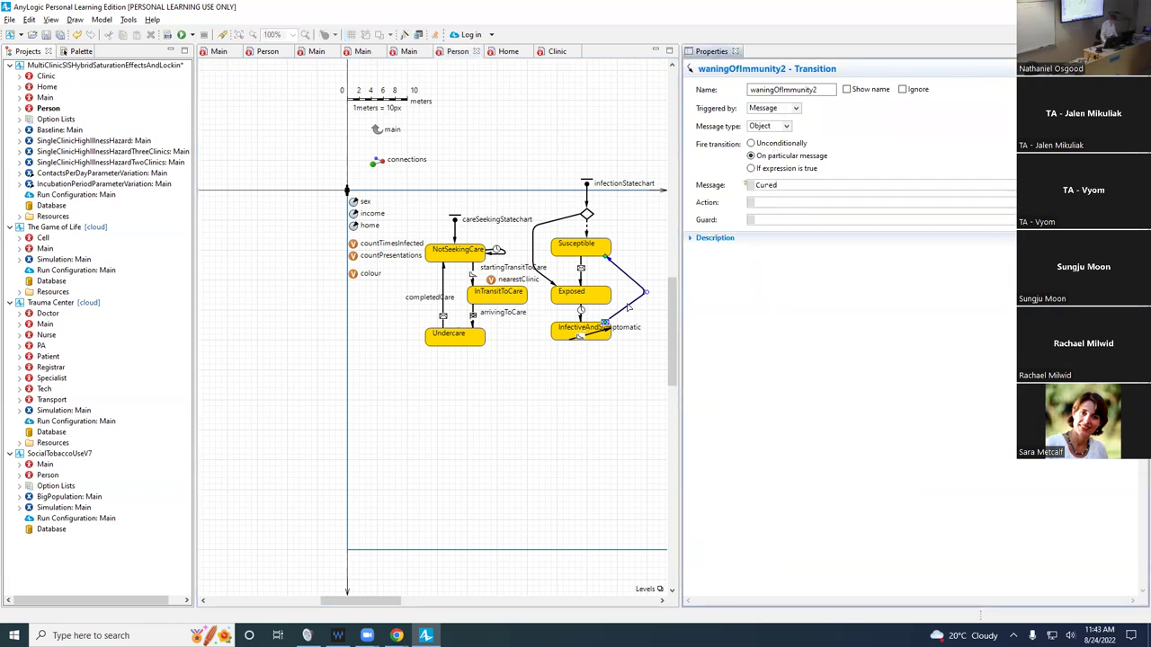
pyautogui.click(594, 336)
pyautogui.click(582, 393)
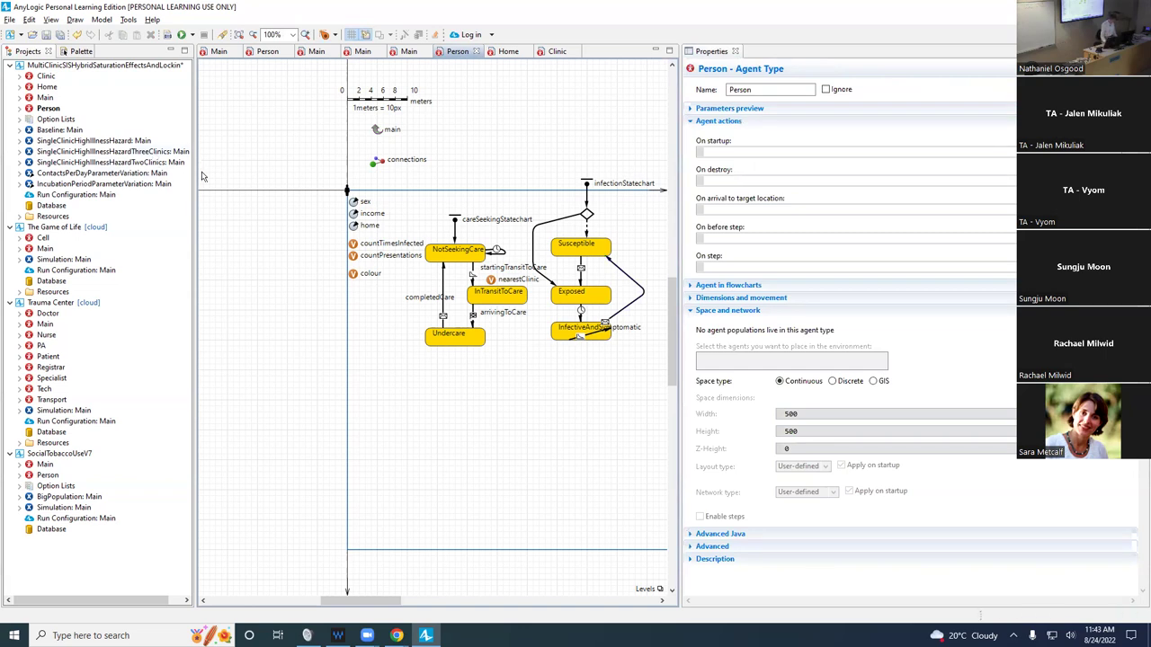
# Switch to Chrome to review the Hands on Hybrid Modeling v4 slides.
pyautogui.hotkey('alt', 'Tab')
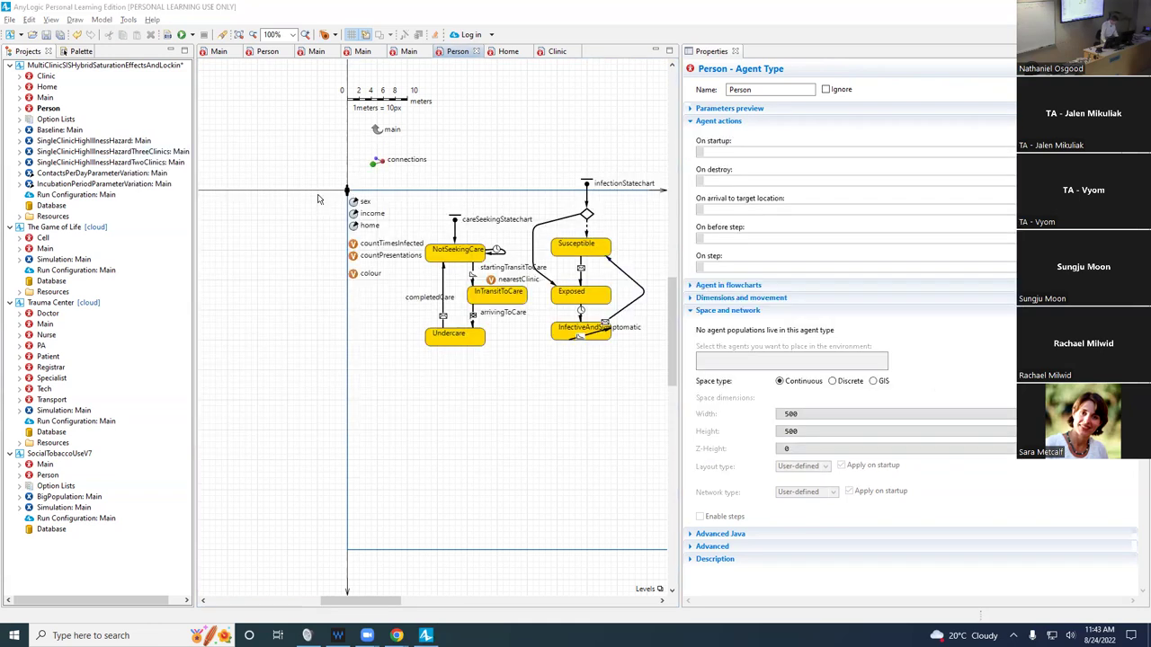
pyautogui.hotkey('alt', 'Tab')
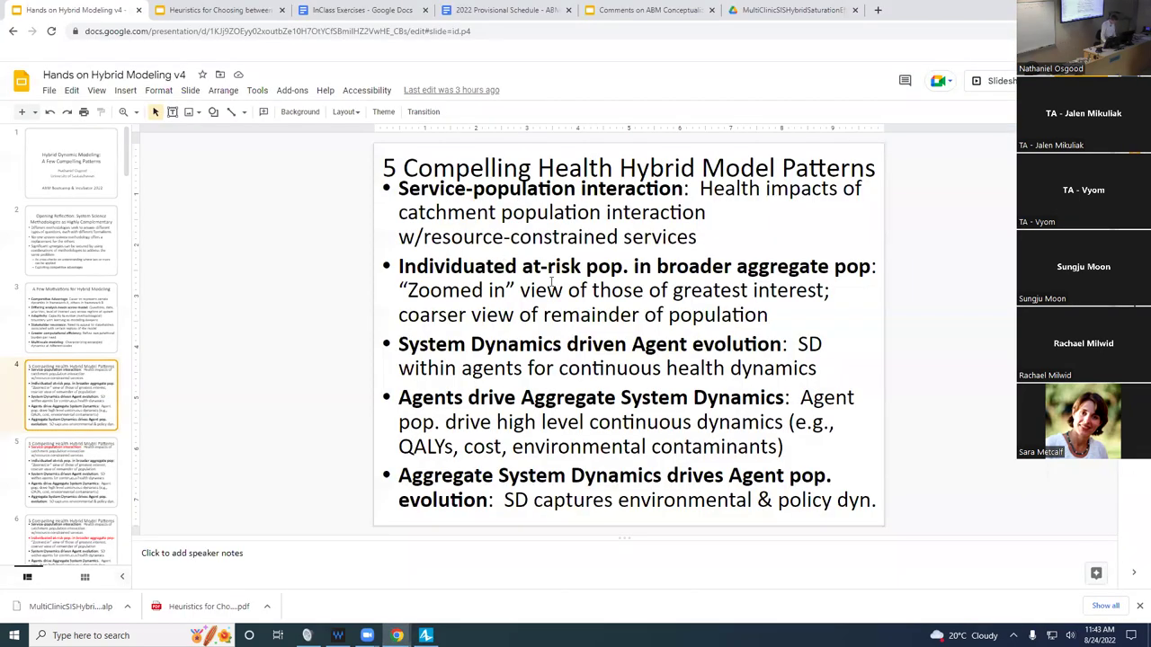
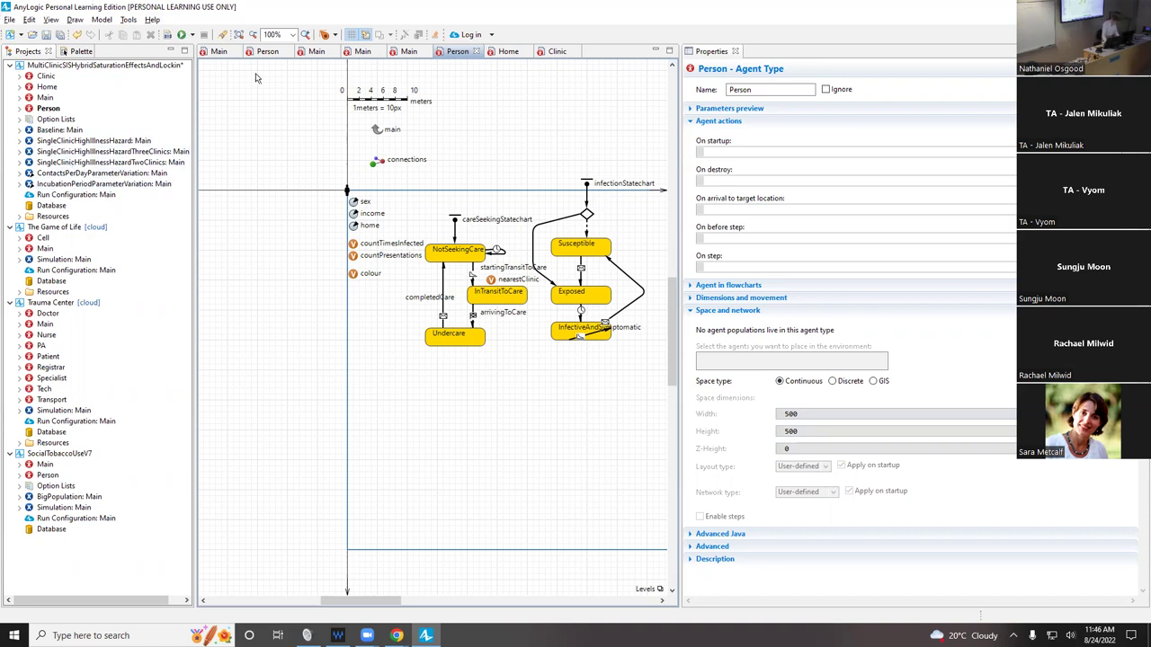
# Switch to Google Drive in Chrome and open the BuddingHybridSDABMModel folder inside HybridModels.
pyautogui.hotkey('alt', 'Tab')
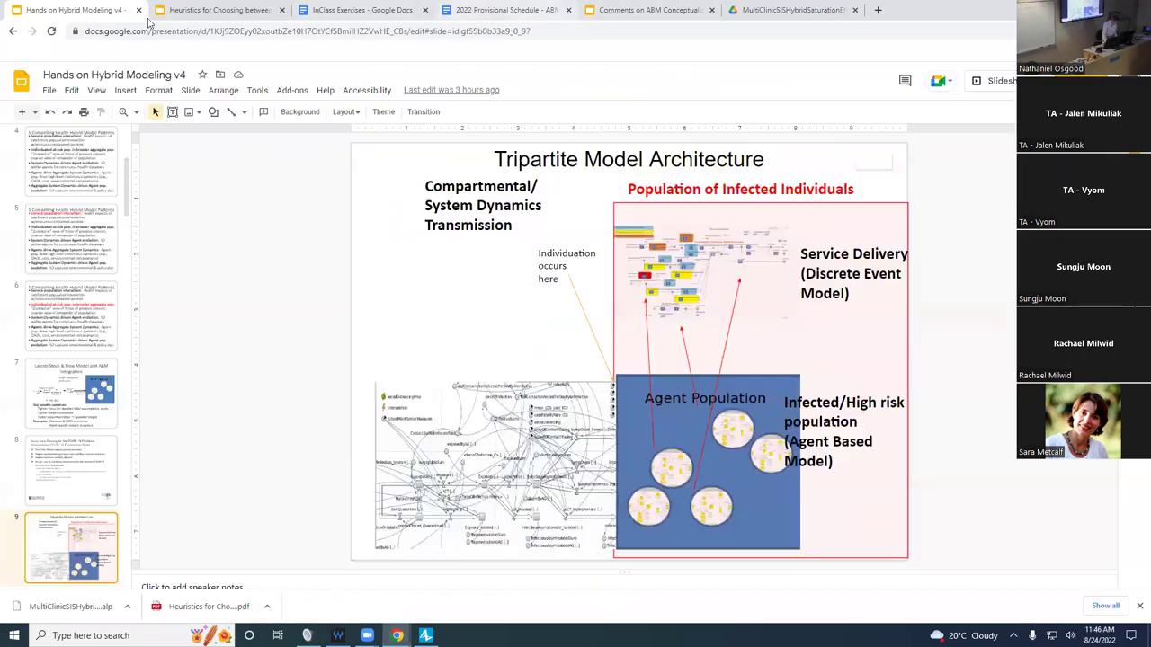
pyautogui.click(782, 10)
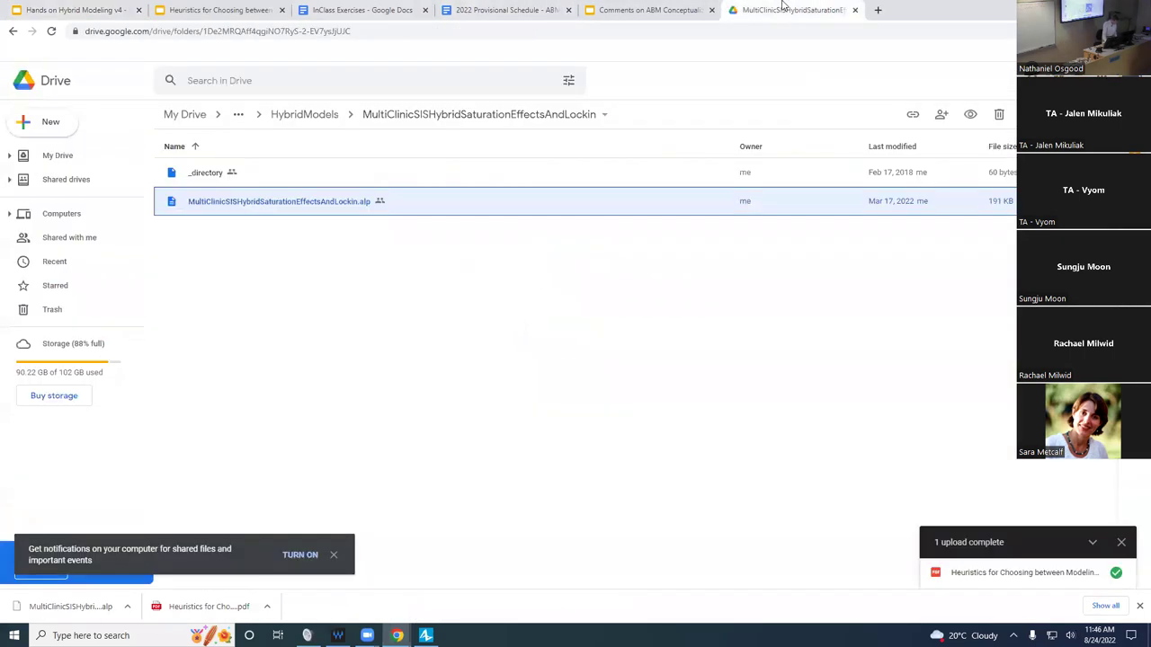
pyautogui.click(306, 115)
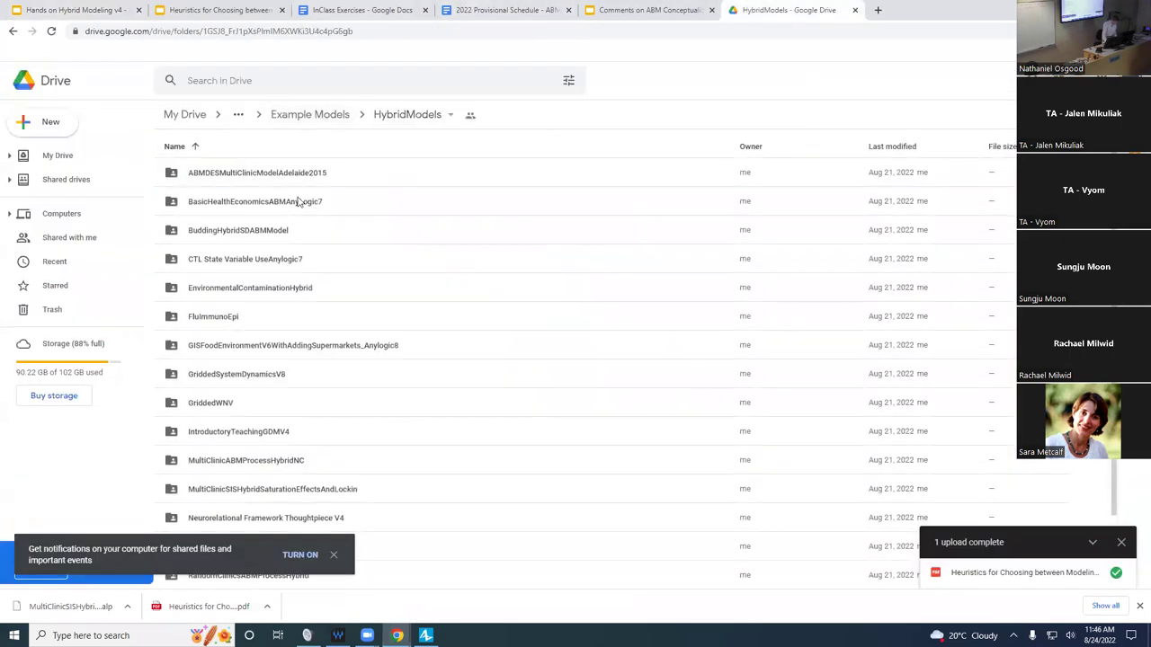
pyautogui.click(259, 231)
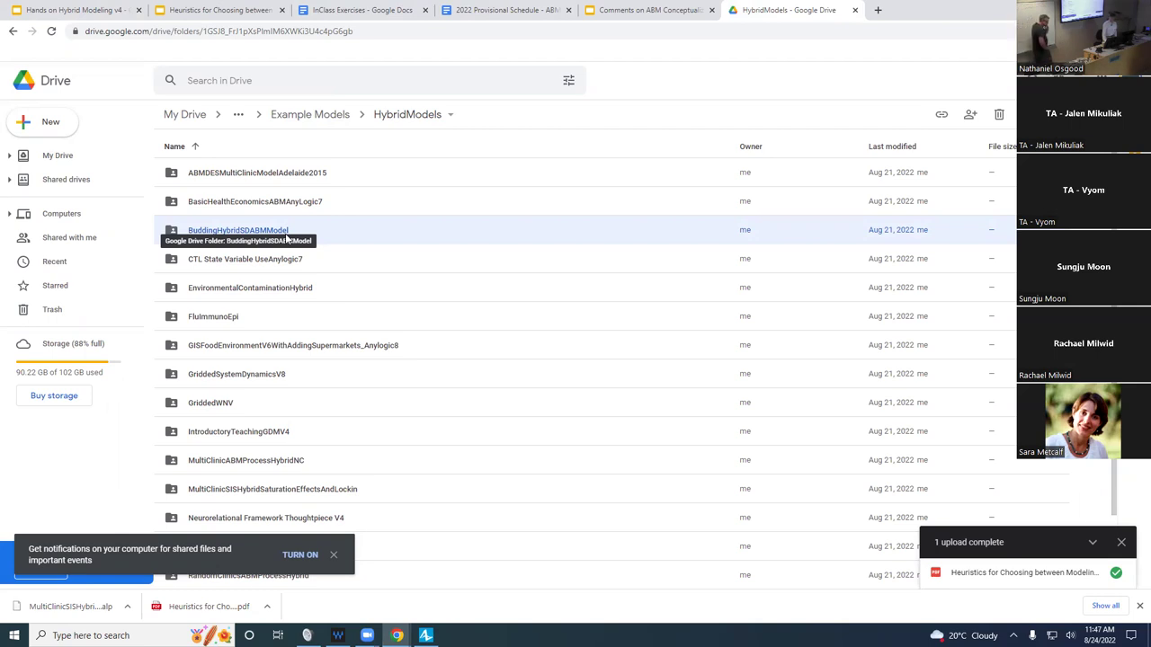
pyautogui.doubleClick(286, 232)
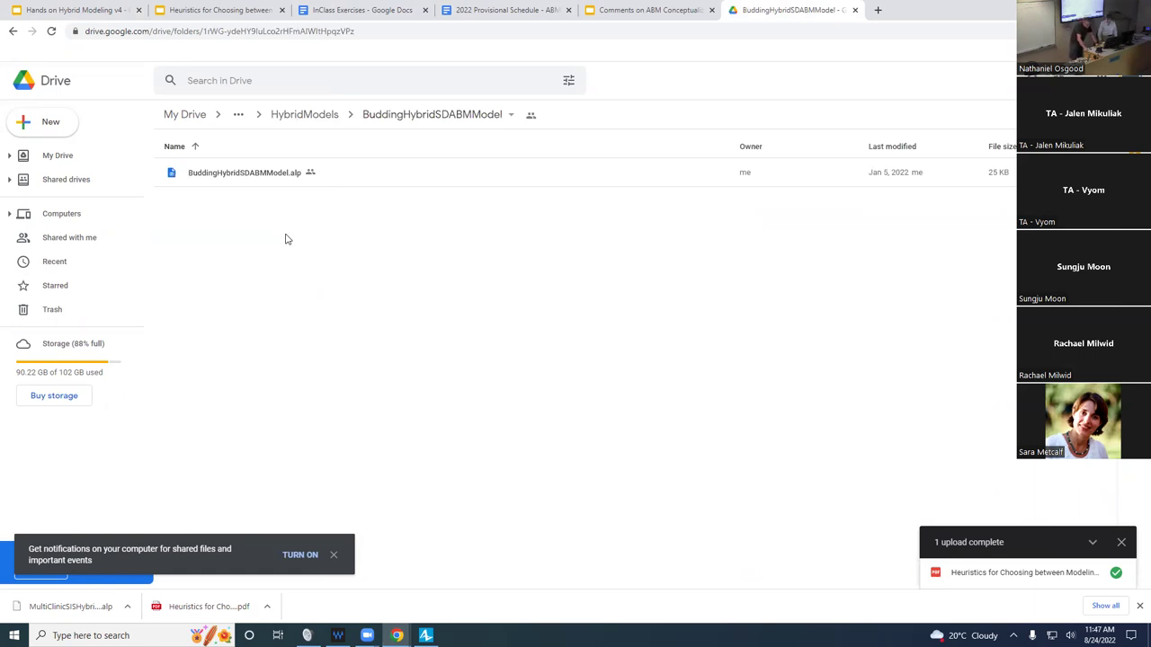
# Download BuddingHybridSDABMModel.alp from the Drive folder and switch back to AnyLogic.
pyautogui.rightClick(237, 180)
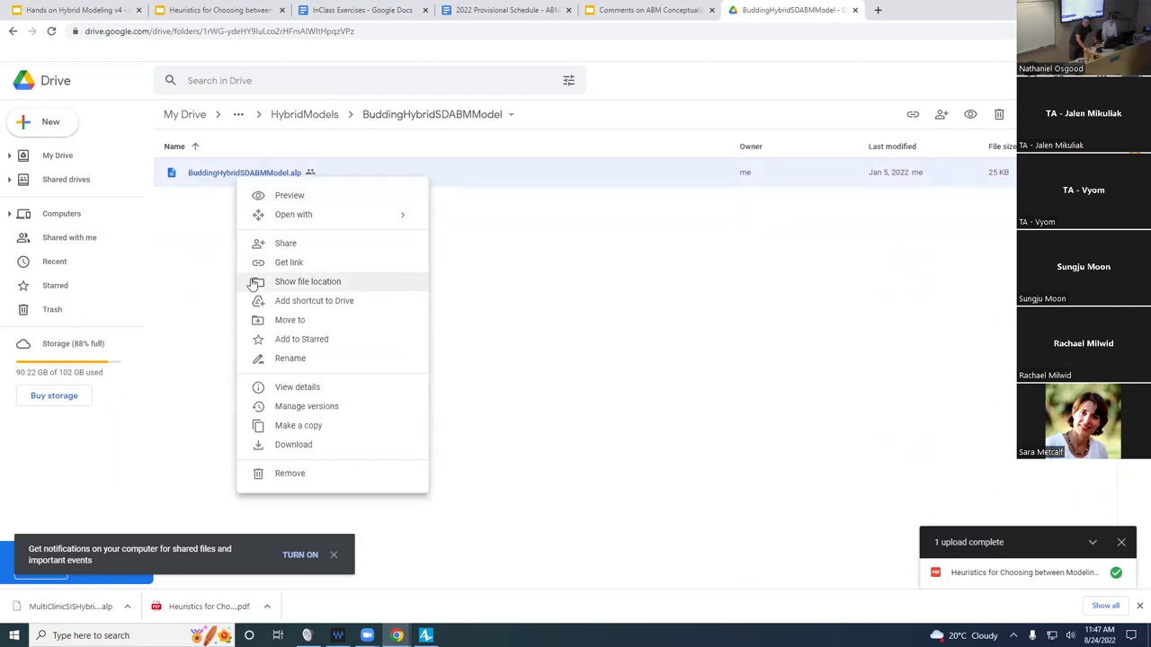
pyautogui.click(290, 445)
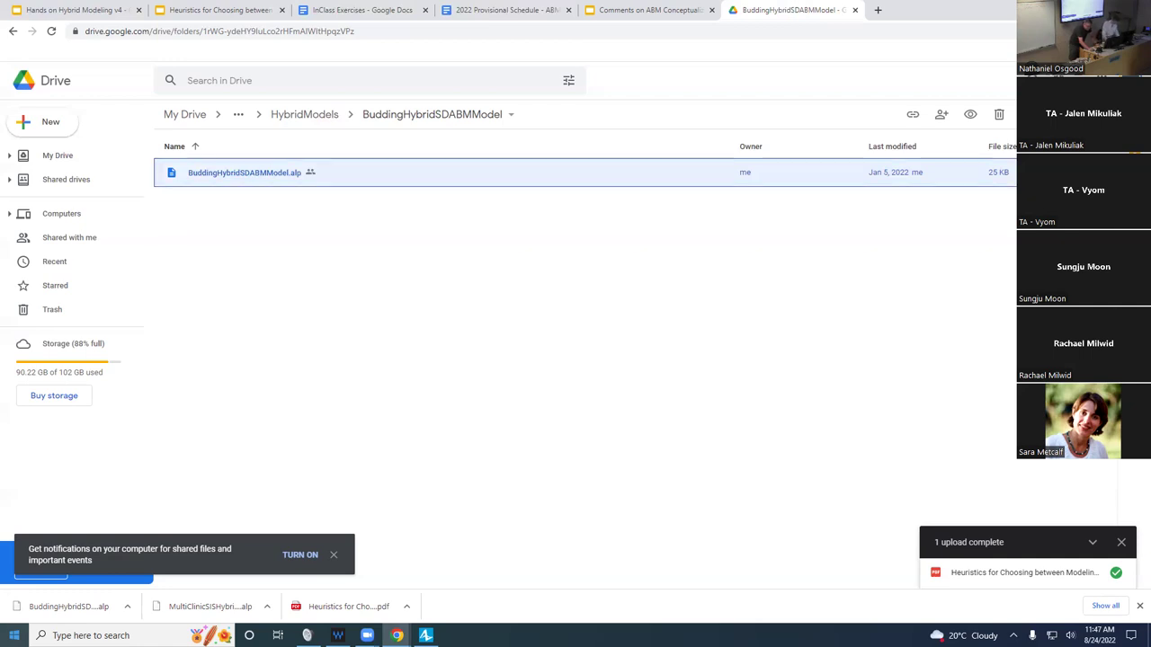
pyautogui.hotkey('alt', 'Tab')
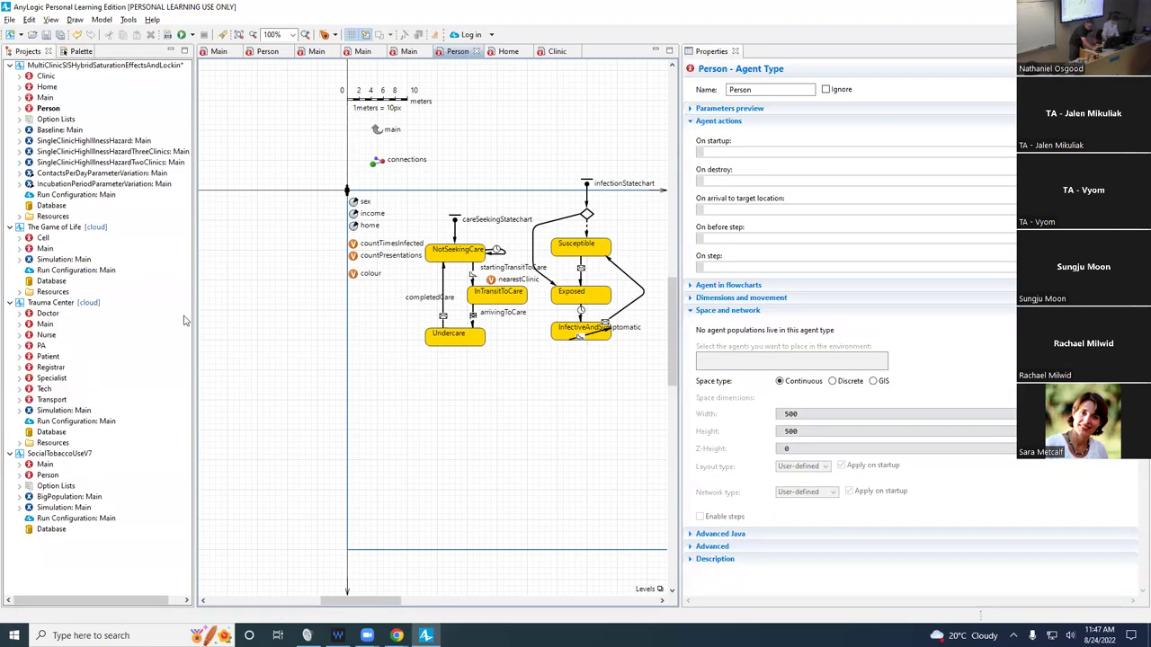
pyautogui.click(9, 19)
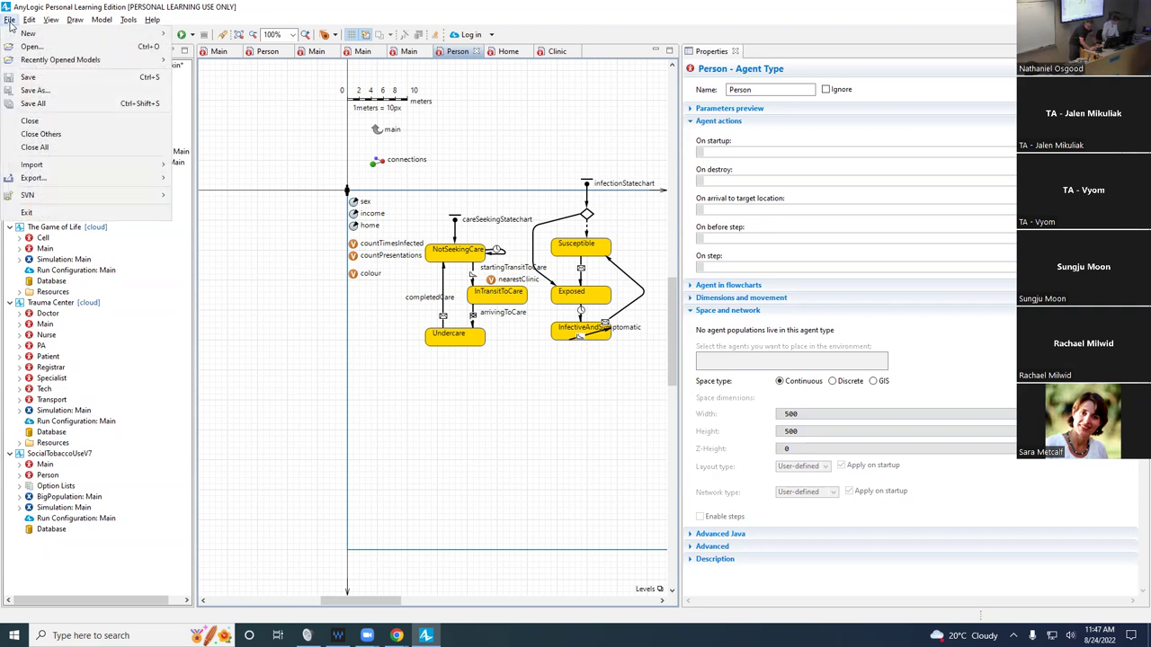
pyautogui.press('Escape')
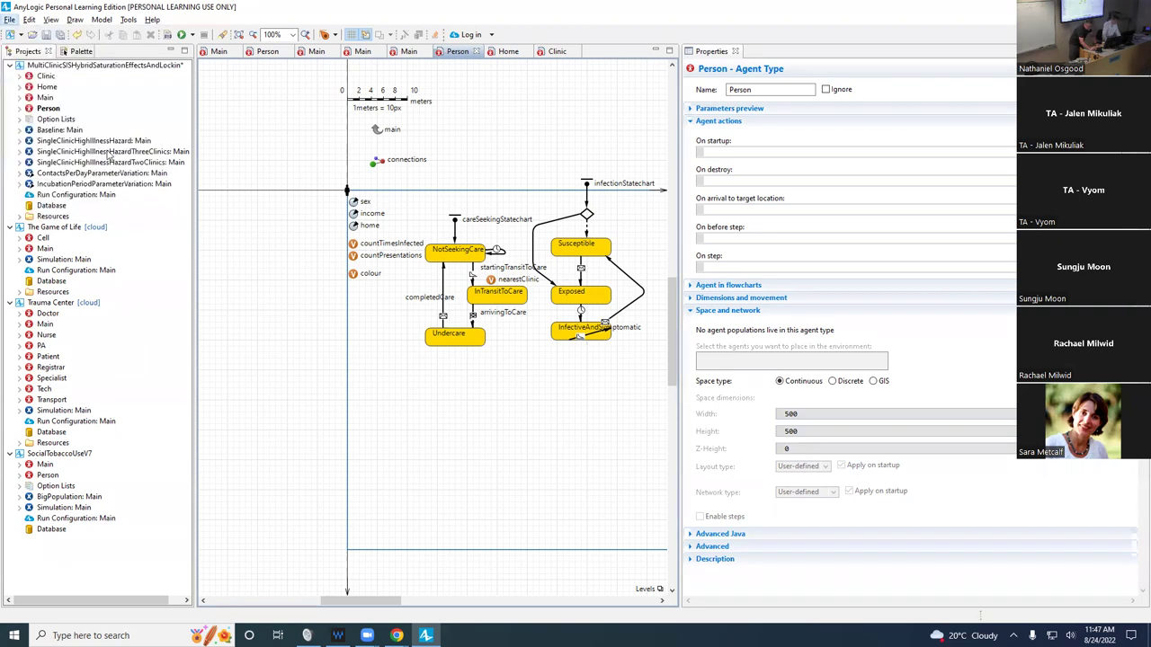
pyautogui.hotkey('alt', 'Tab')
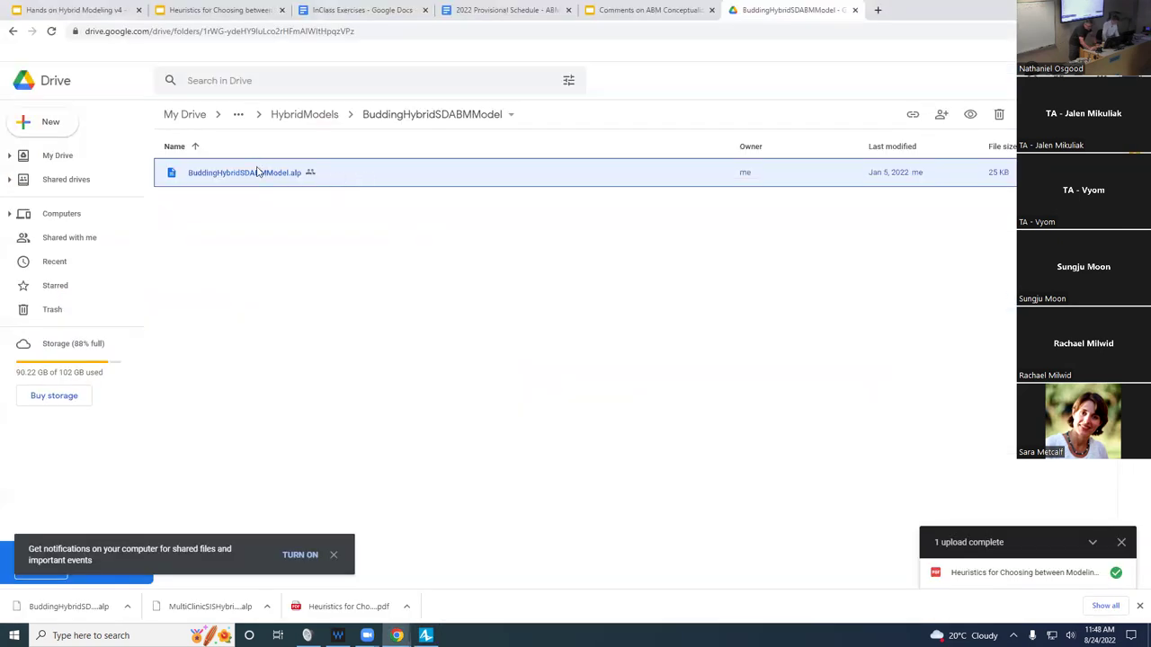
pyautogui.hotkey('alt', 'Tab')
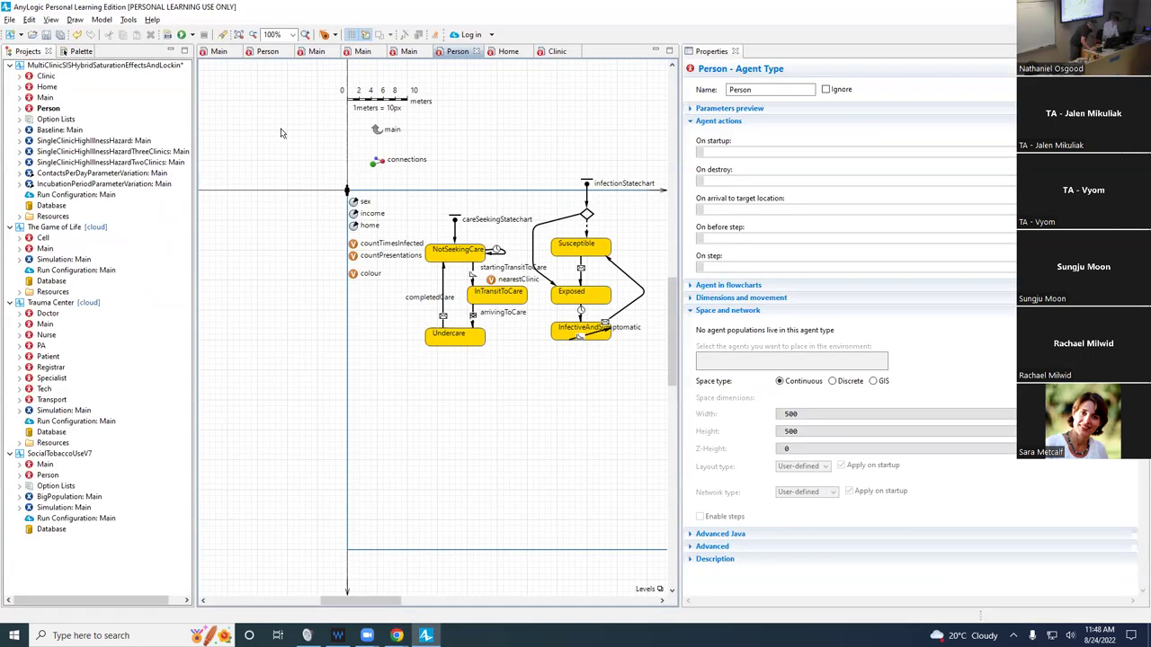
# Close all models open in the workspace.
pyautogui.click(9, 19)
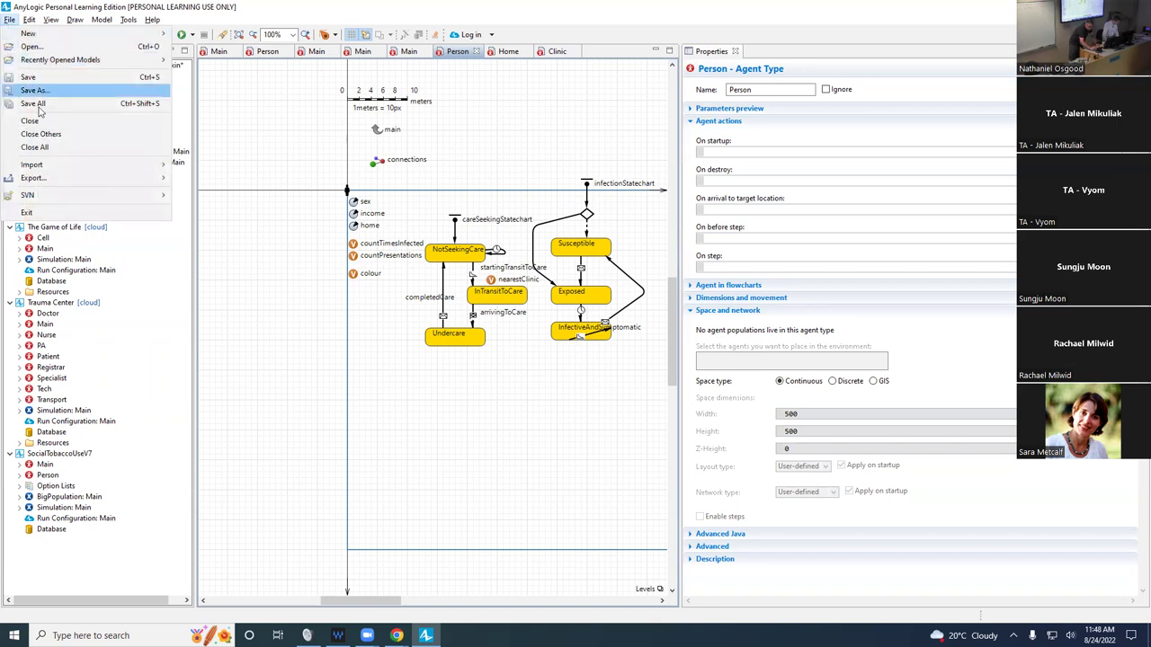
pyautogui.click(51, 148)
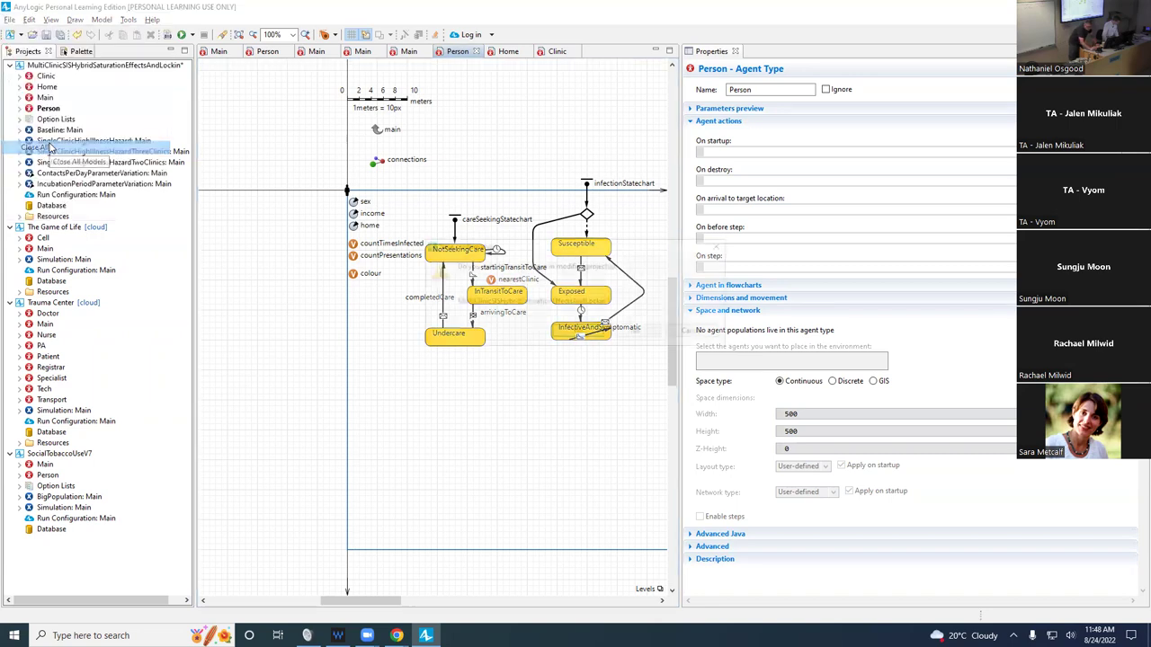
pyautogui.click(637, 331)
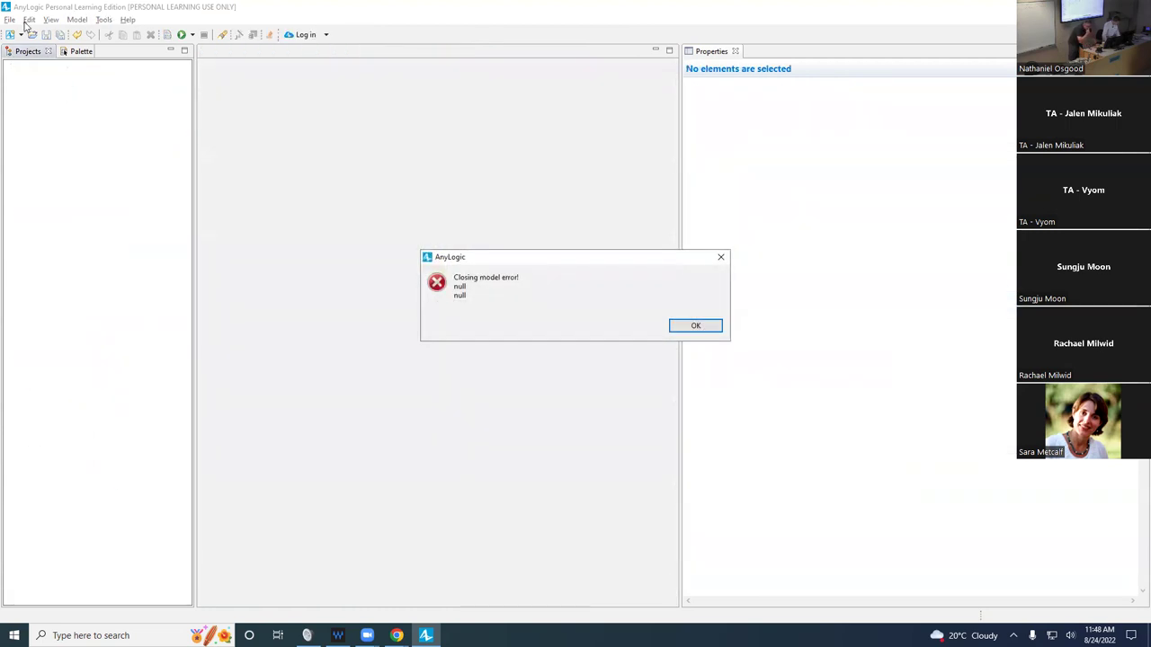
pyautogui.click(695, 326)
# Open the model BuddingHybridSDABMModel.alp from the Downloads folder.
pyautogui.click(10, 20)
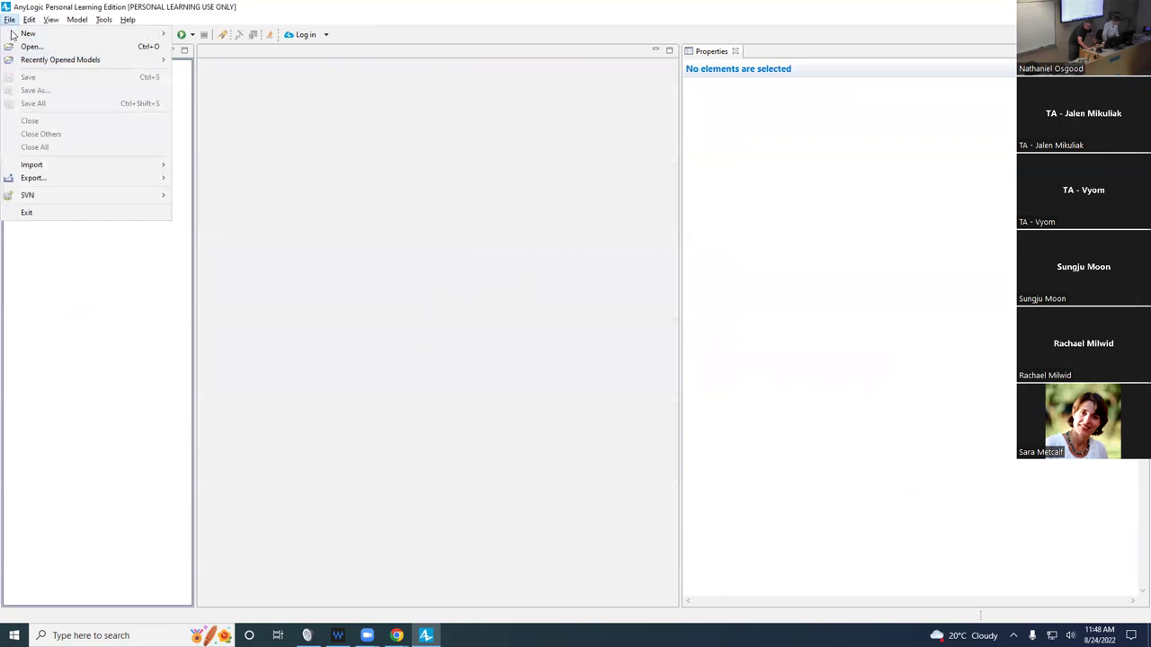
pyautogui.click(32, 46)
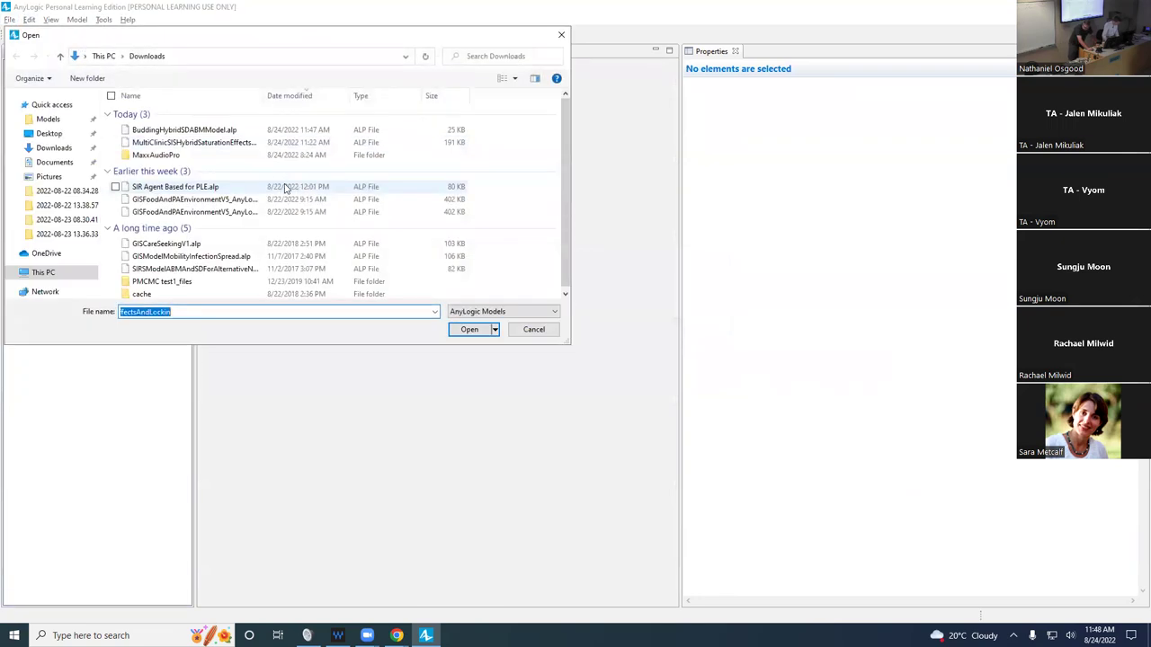
pyautogui.doubleClick(218, 129)
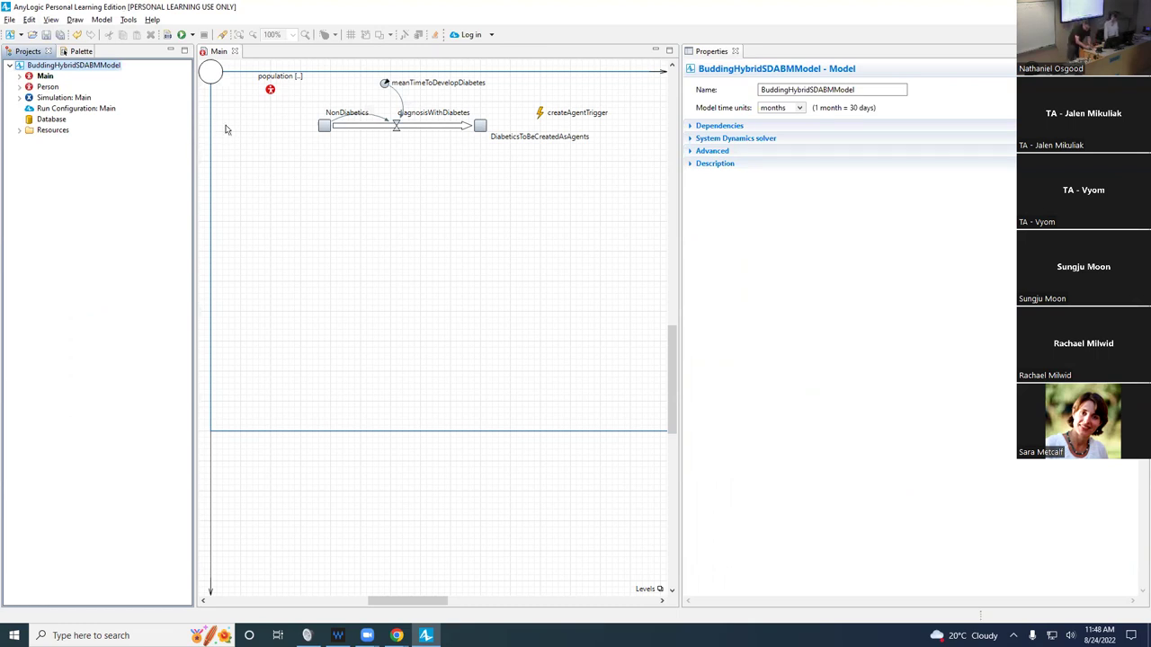
# Try to run the Simulation experiment of BuddingHybridSDABMModel, and go back to the Main diagram.
pyautogui.click(52, 97)
pyautogui.rightClick(53, 98)
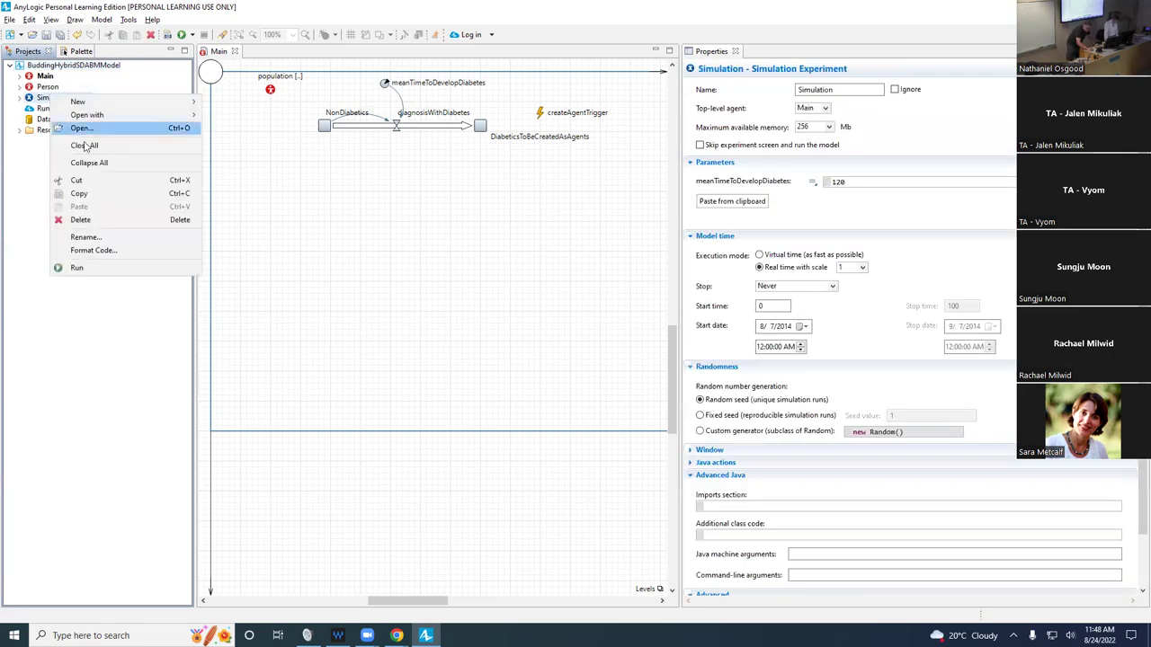
pyautogui.click(113, 267)
pyautogui.click(314, 183)
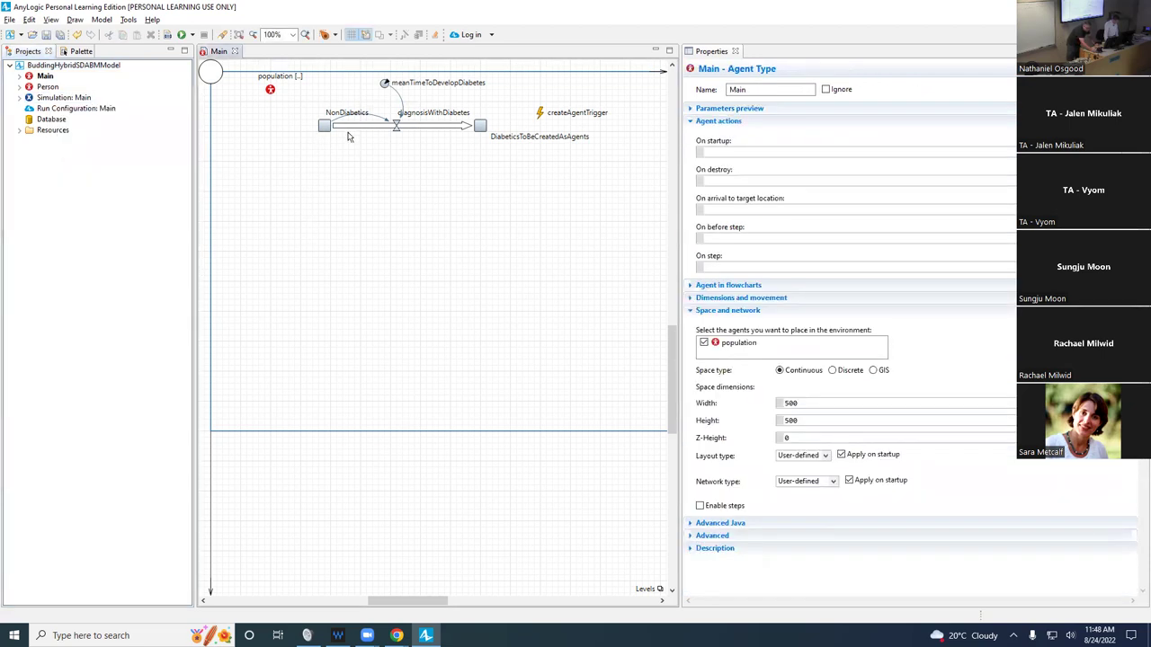
# Inspect the NonDiabetics and DiabeticsToBeCreatedAsAgents stocks and the condition of the createAgentTrigger event on Main.
pyautogui.click(323, 127)
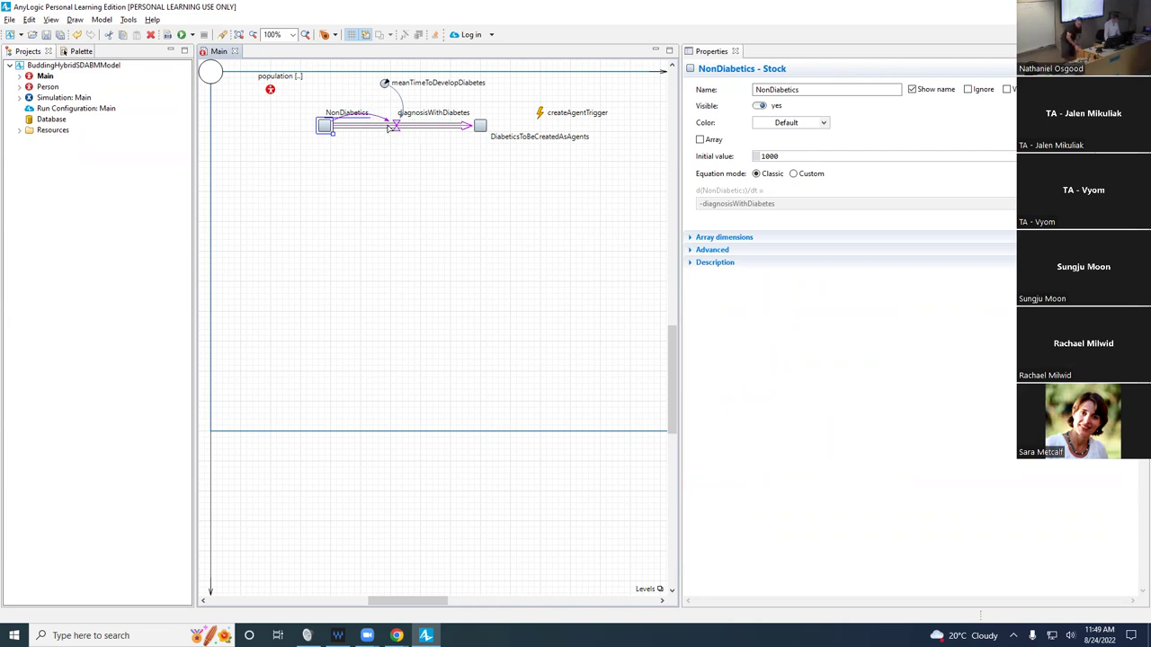
pyautogui.hotkey('alt', 'Tab')
pyautogui.hotkey('alt', 'Tab')
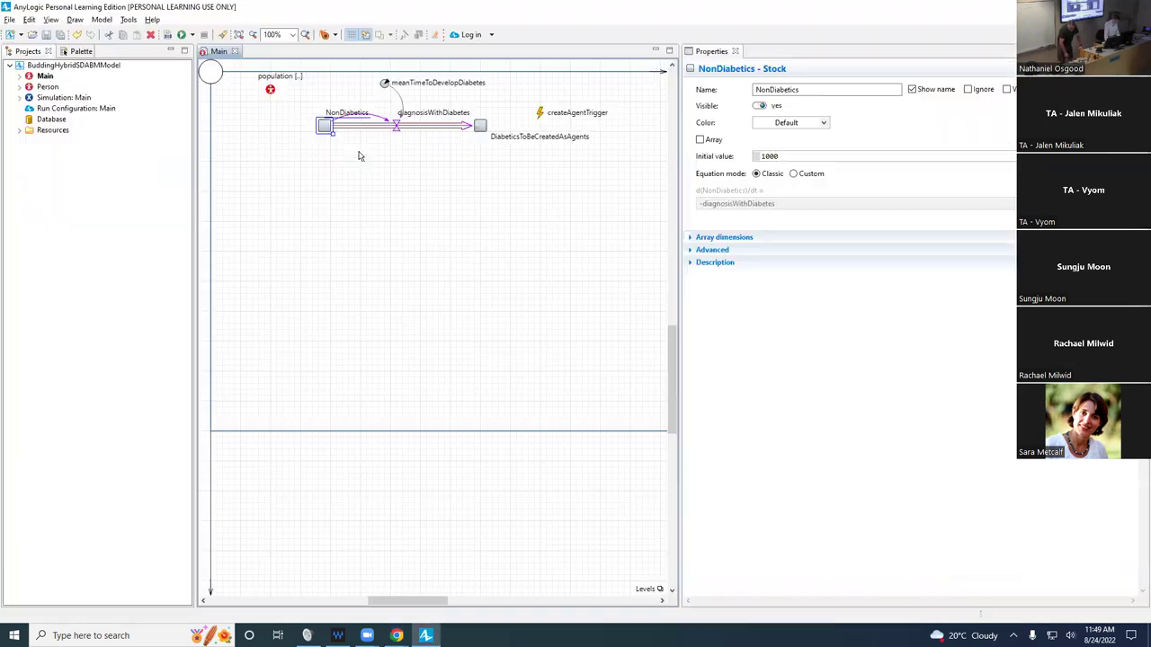
pyautogui.click(481, 127)
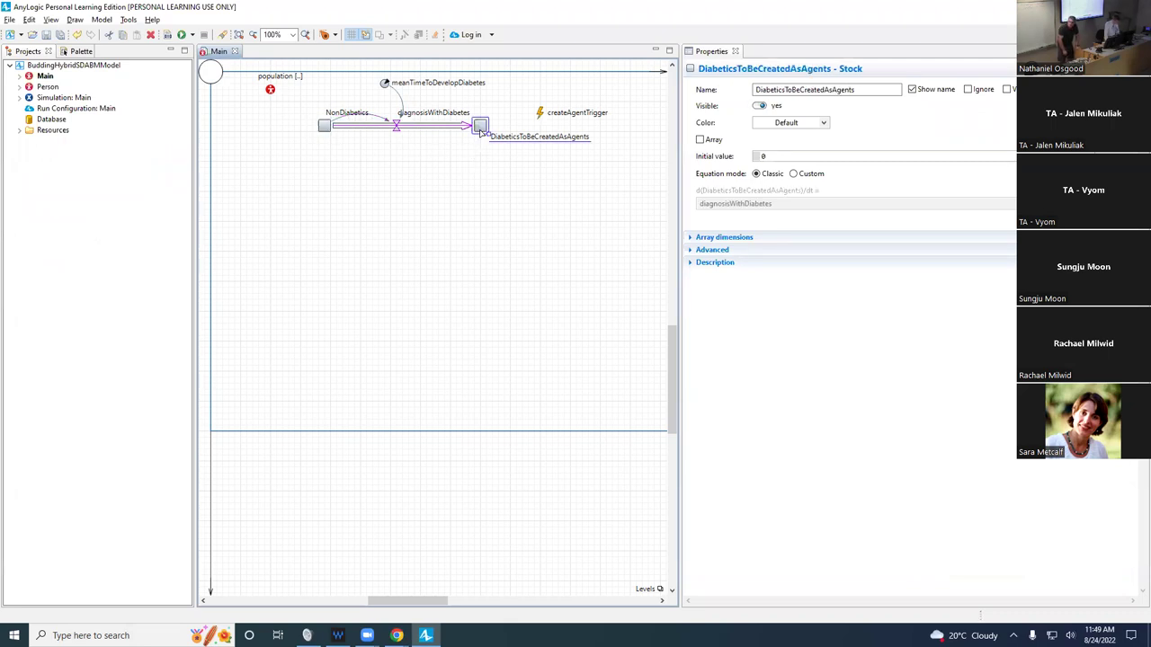
pyautogui.click(541, 115)
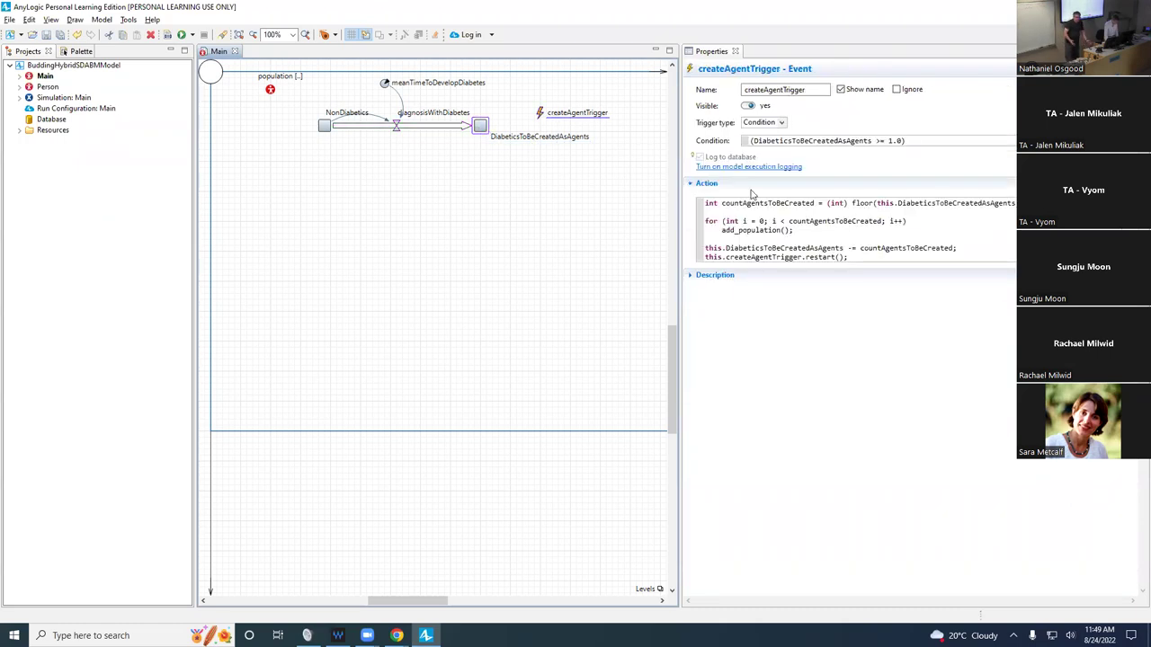
pyautogui.tripleClick(960, 140)
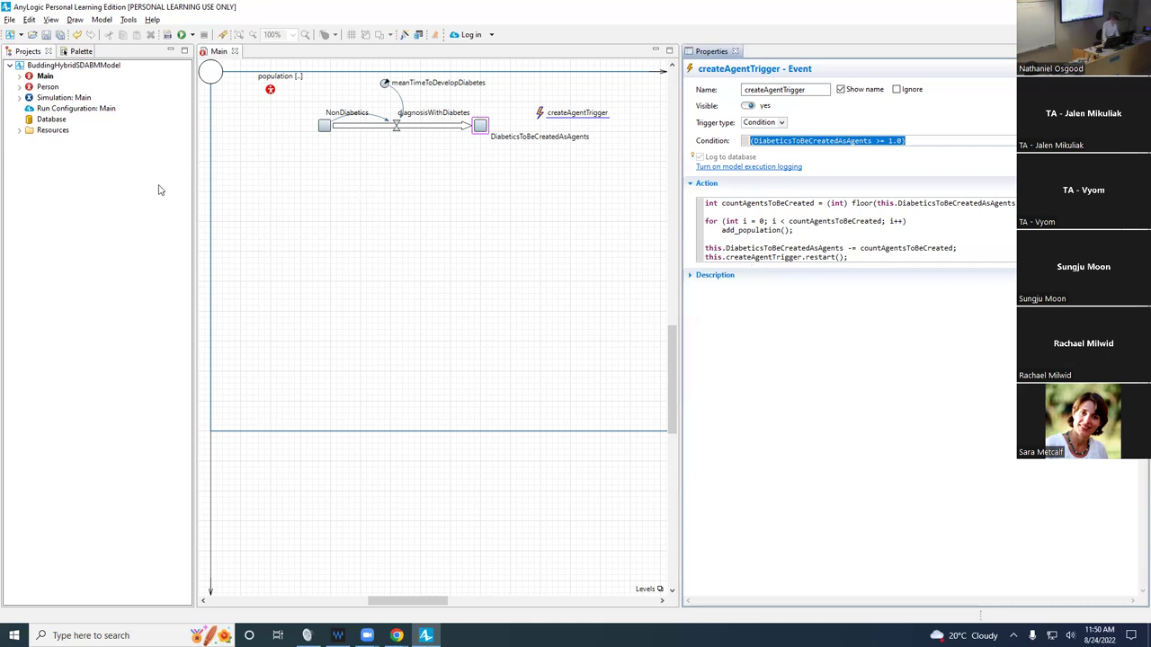
# Run the Simulation experiment to watch agents being created from the stock, and close the simulation window.
pyautogui.rightClick(43, 97)
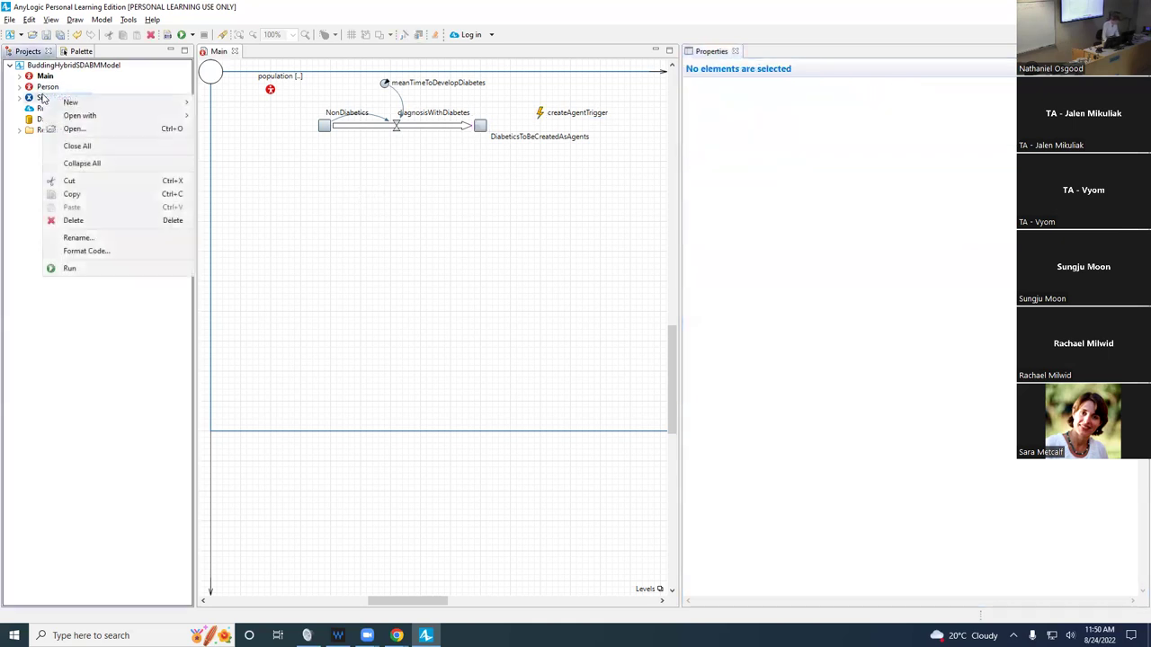
pyautogui.click(88, 268)
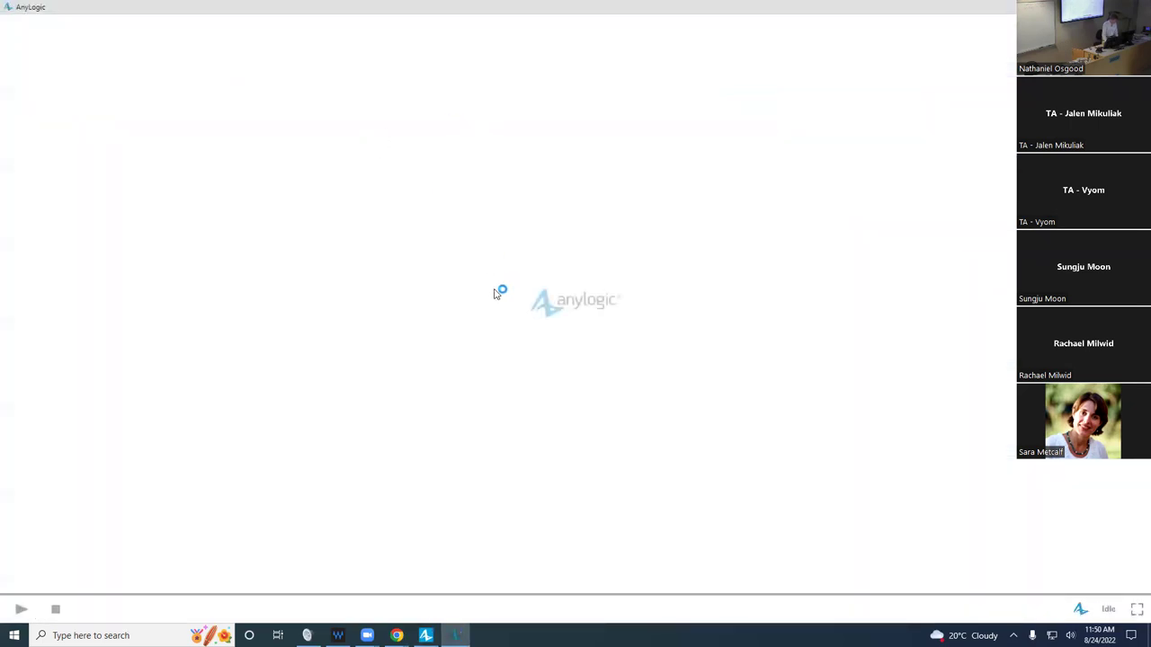
pyautogui.click(188, 106)
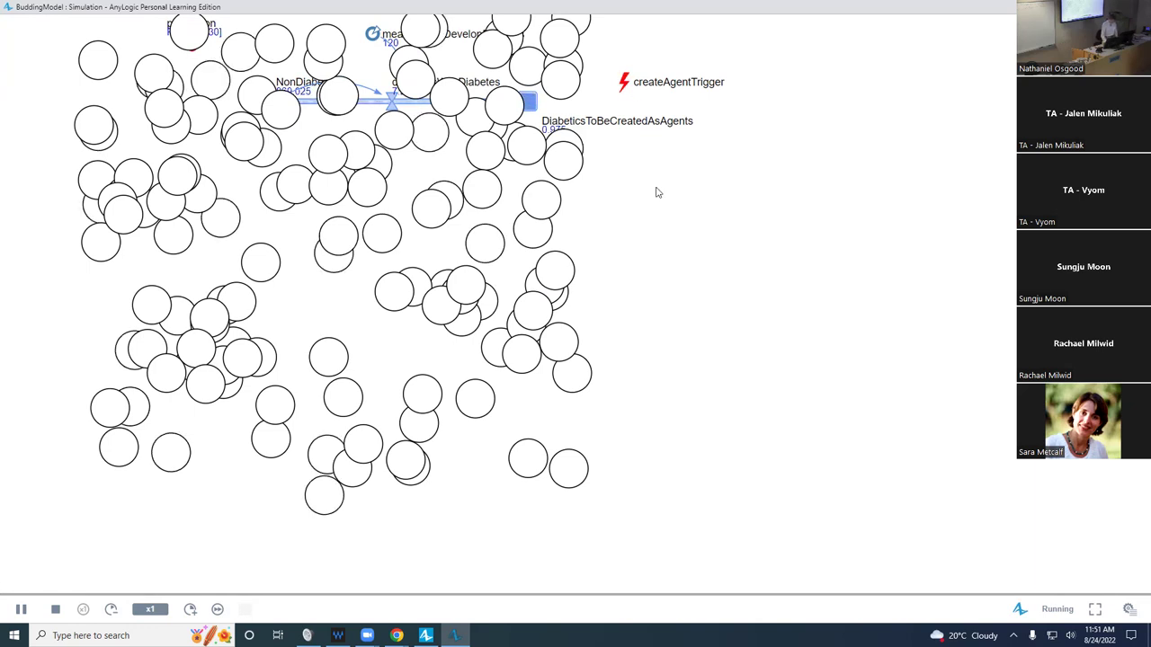
pyautogui.hotkey('alt', 'F4')
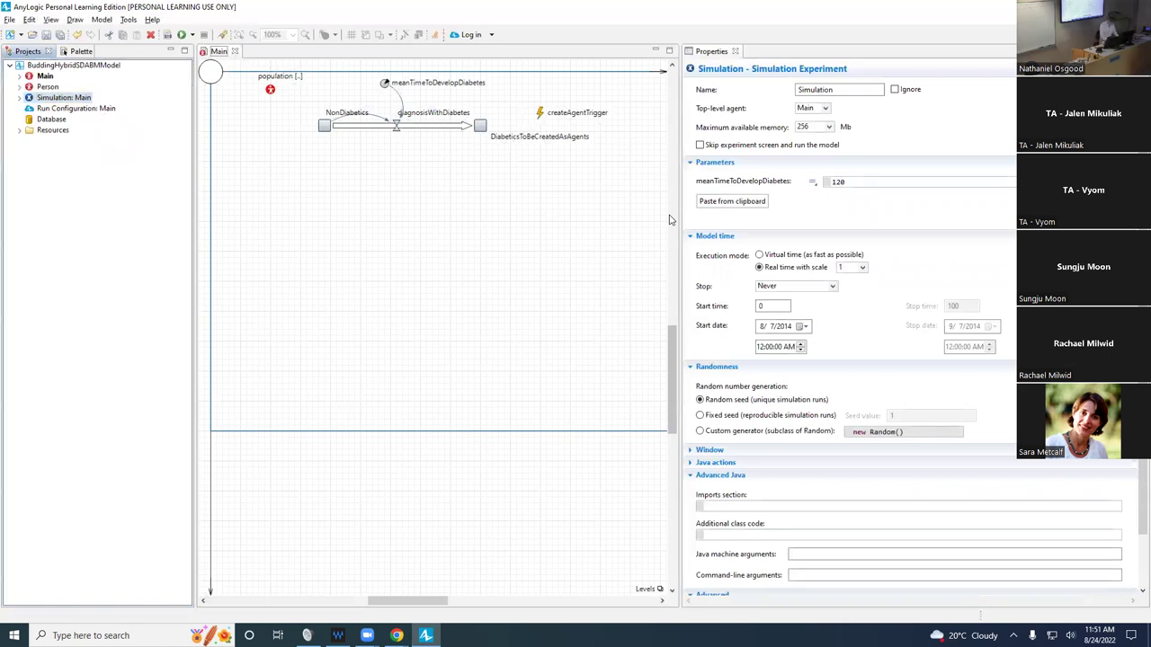
# Switch to Chrome and bring up the Hands on Hybrid Modeling v4 presentation.
pyautogui.hotkey('alt', 'Tab')
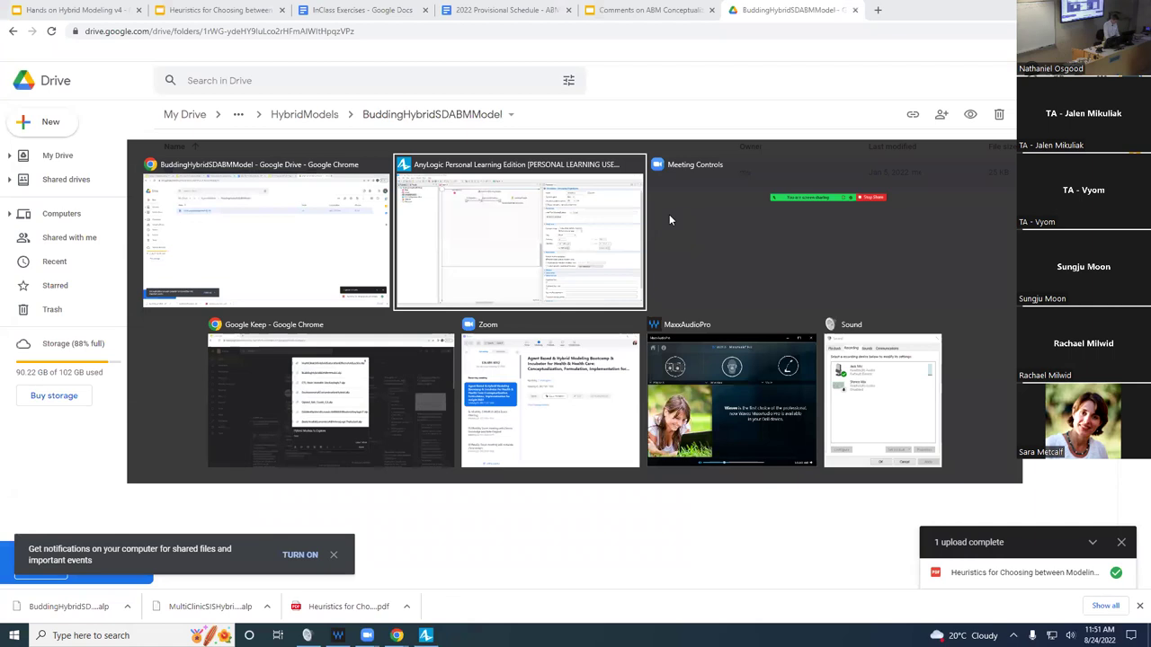
pyautogui.hotkey('alt', 'shift', 'Tab')
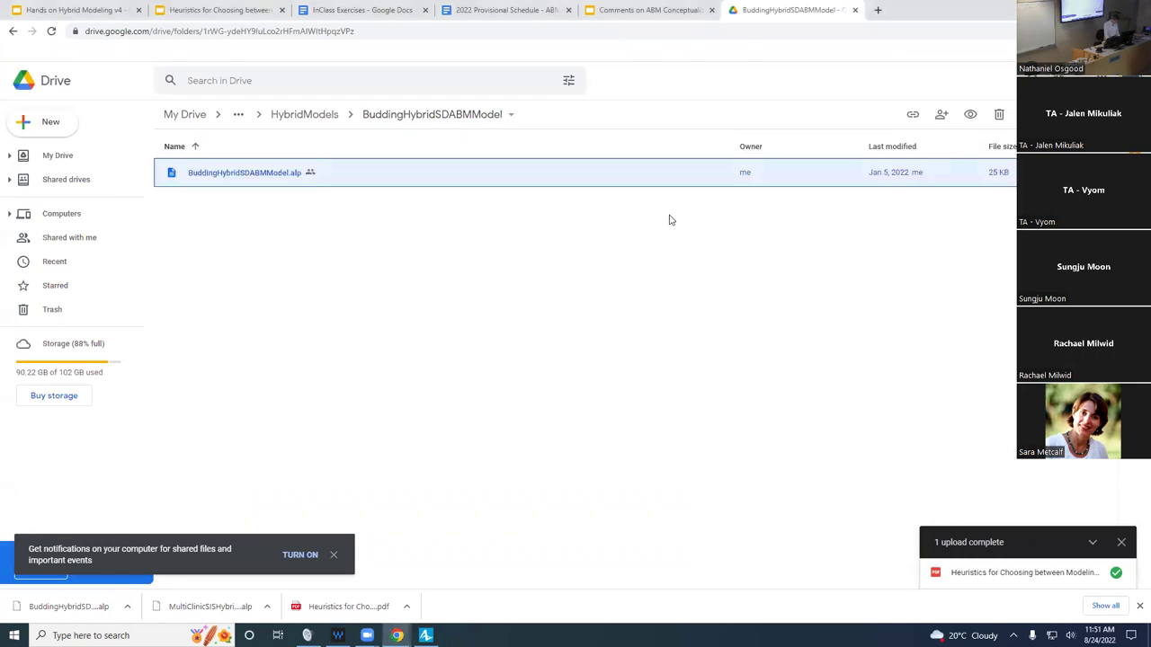
pyautogui.click(613, 8)
pyautogui.click(110, 12)
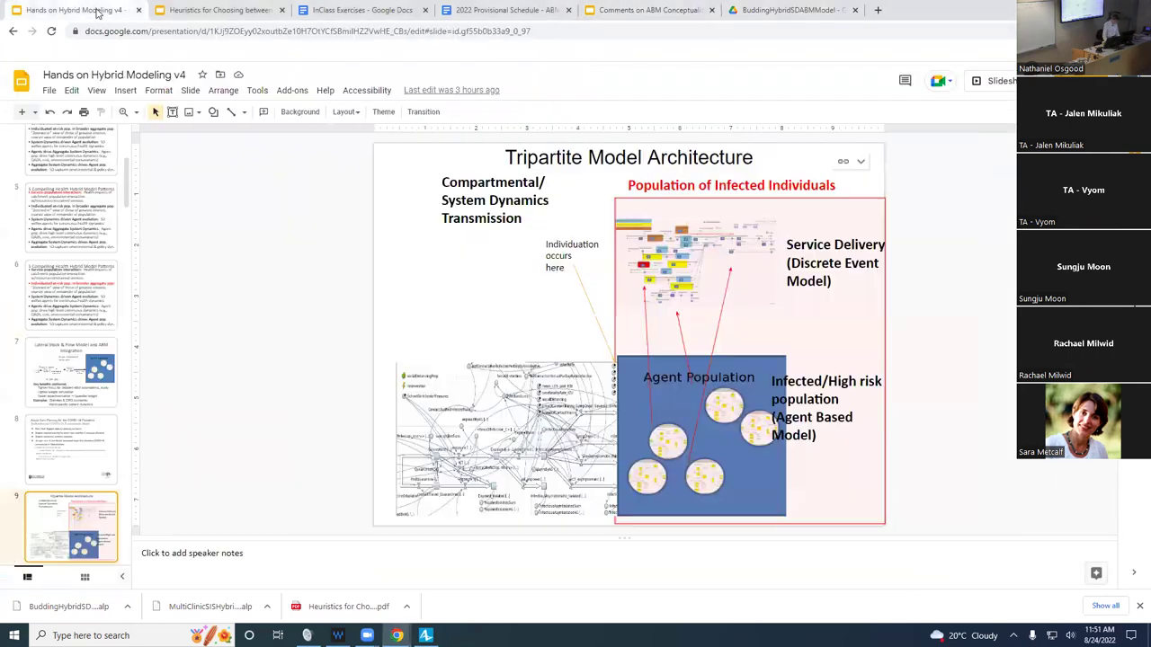
# Start the slideshow and go to the slide Lateral Stock & Flow Model and ABM Integration.
pyautogui.click(1014, 87)
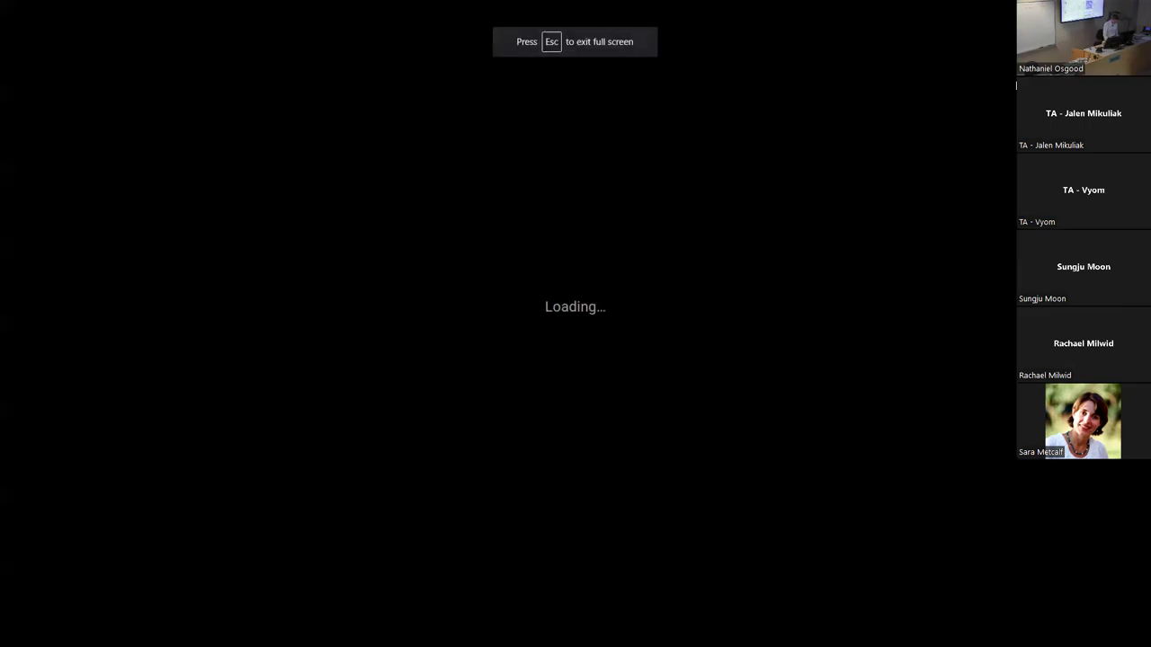
pyautogui.press('Right')
pyautogui.press('Right')
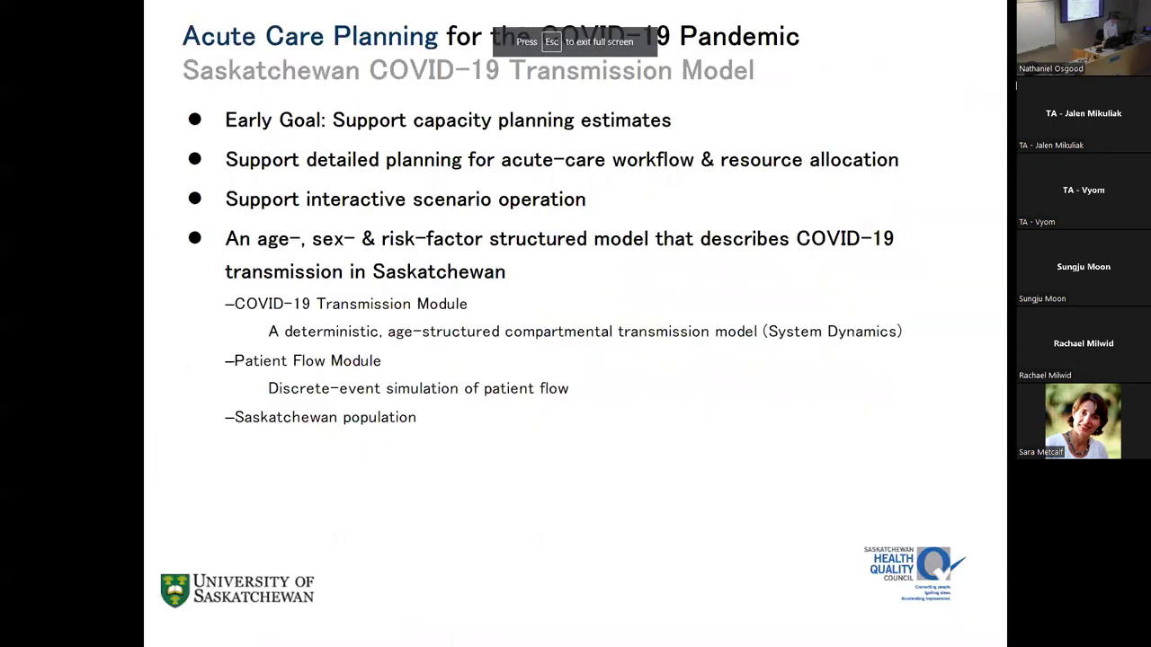
pyautogui.press('Right')
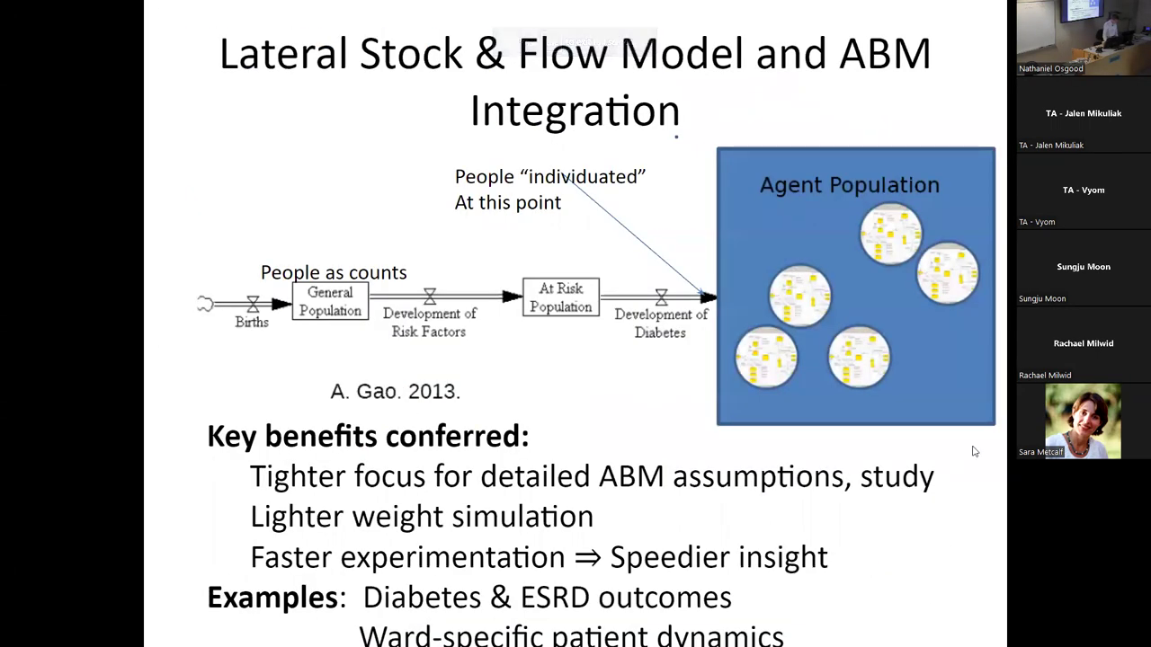